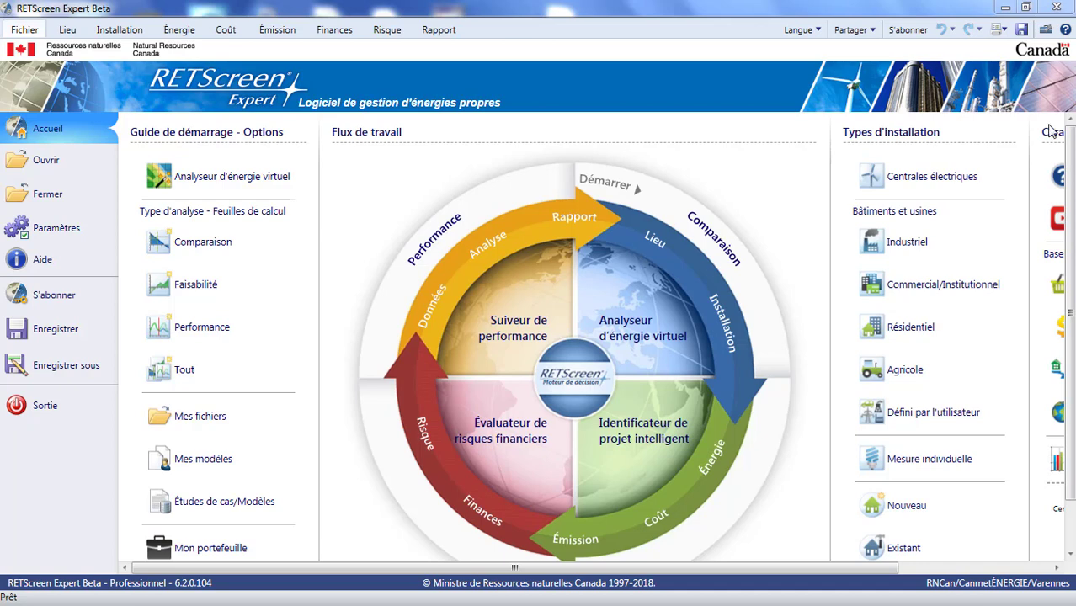
# Look over the home page's full width and the viewer-mode settings, and return to the home page.
pyautogui.moveTo(780, 573); pyautogui.dragTo(965, 573)
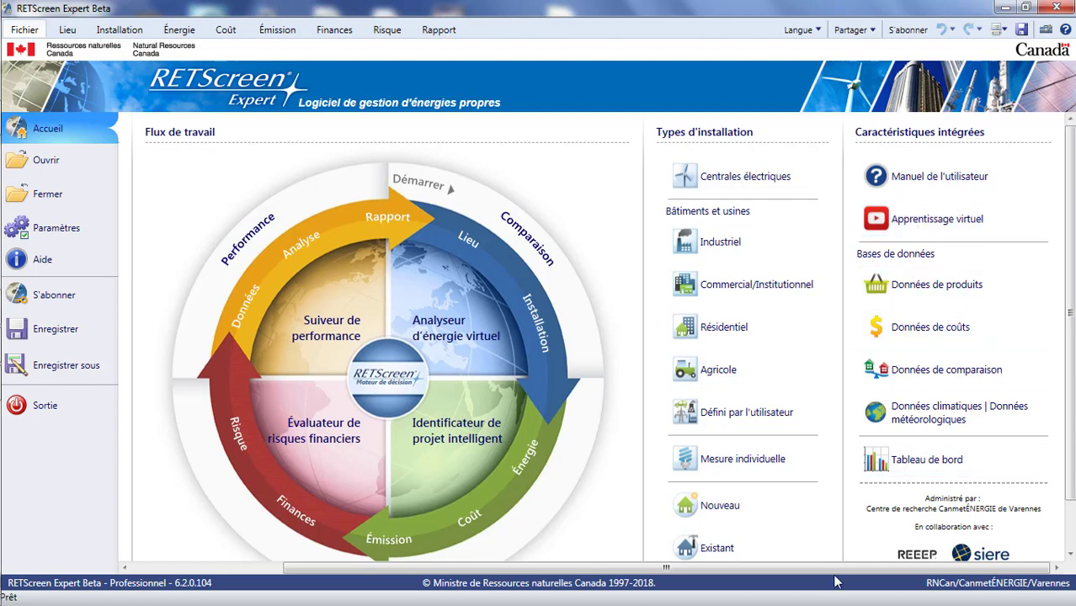
pyautogui.moveTo(836, 569); pyautogui.dragTo(457, 571)
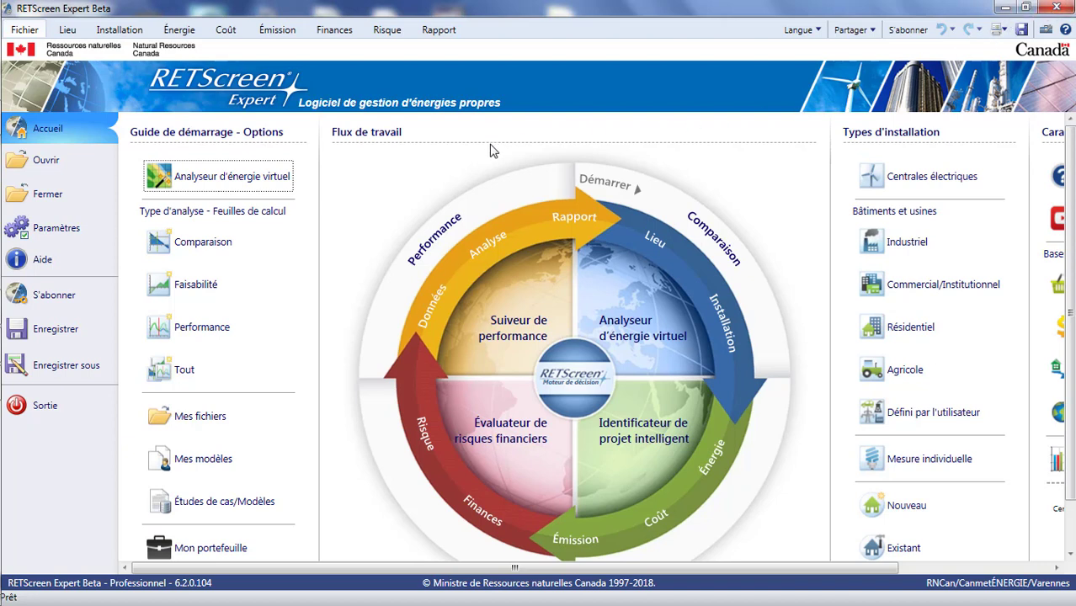
pyautogui.click(72, 229)
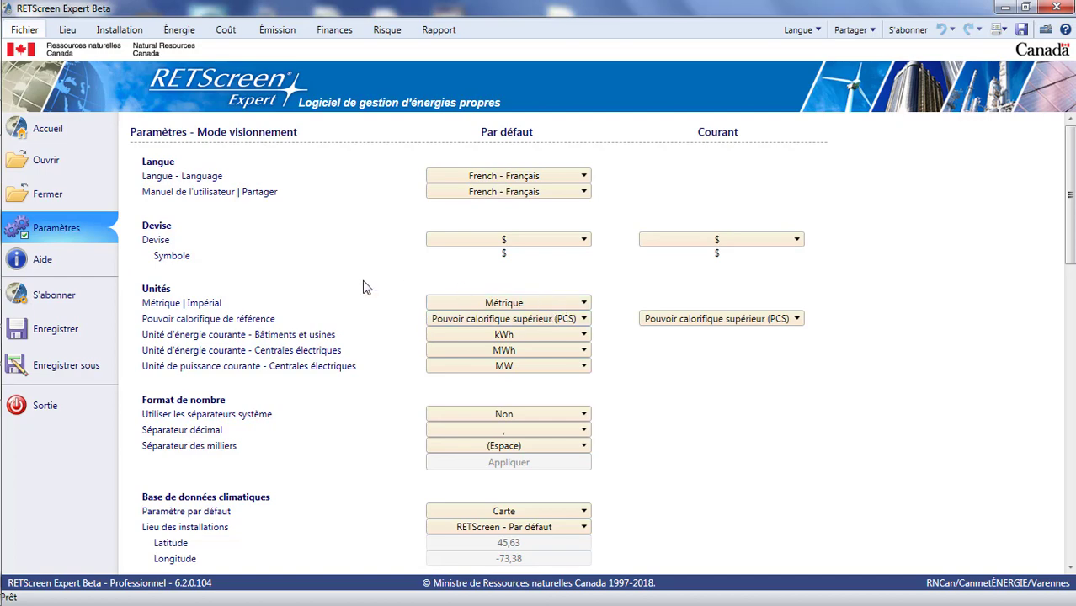
pyautogui.click(42, 131)
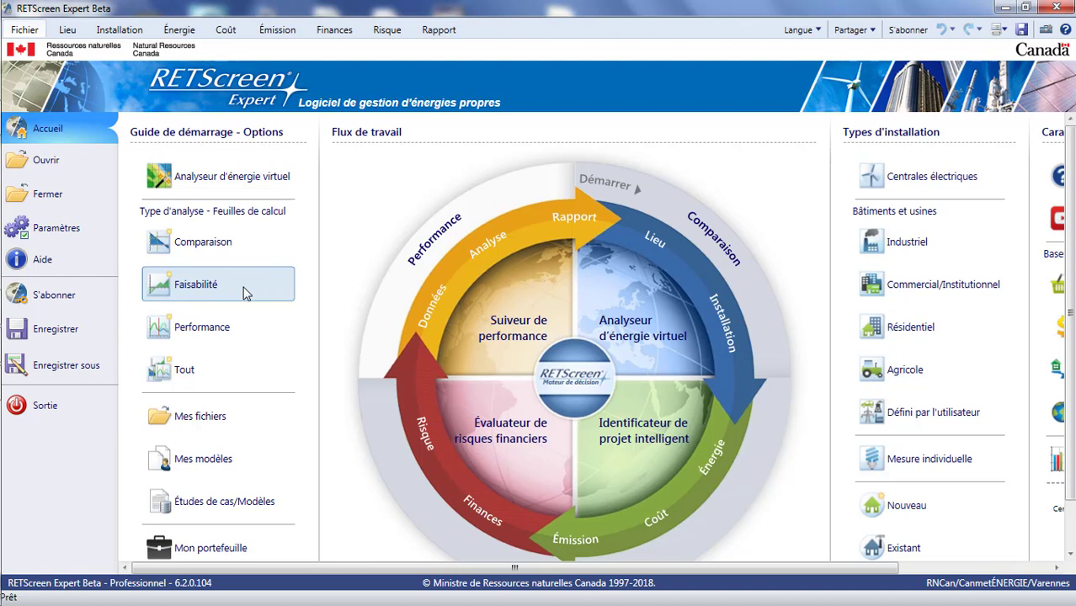
# Start the virtual energy analyser and define the facility as Centrale électrique, type Turbine hydroélectrique, description 100 000 kW.
pyautogui.click(261, 193)
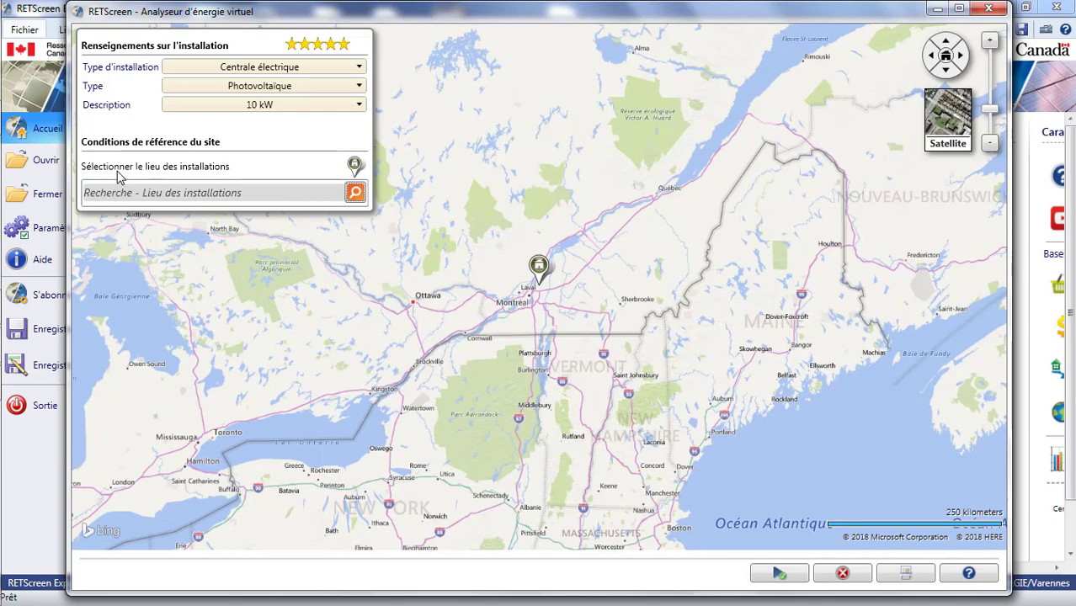
pyautogui.click(343, 70)
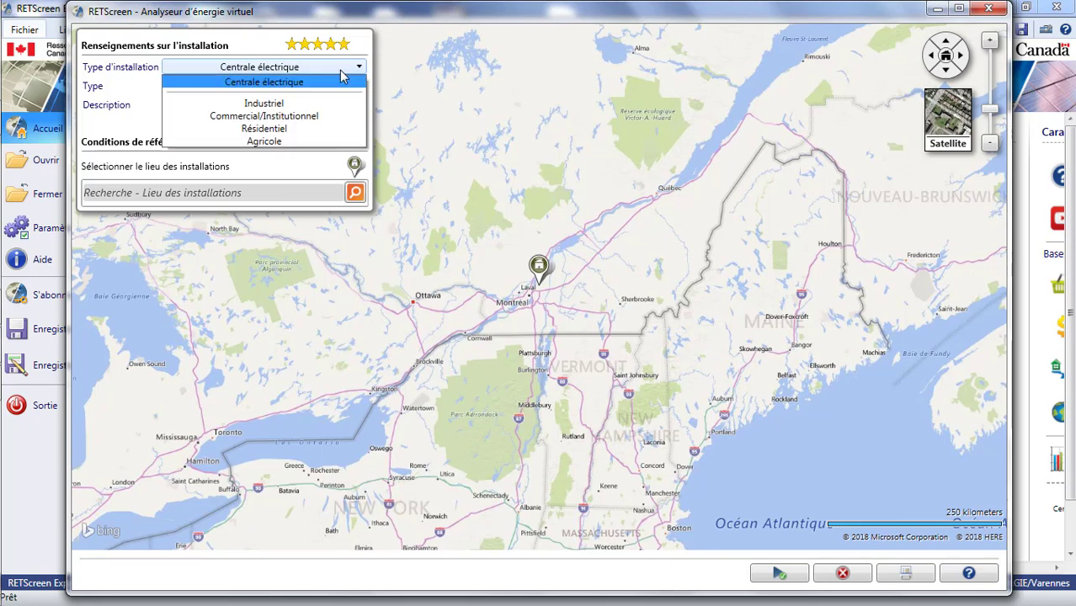
pyautogui.click(341, 78)
pyautogui.click(334, 86)
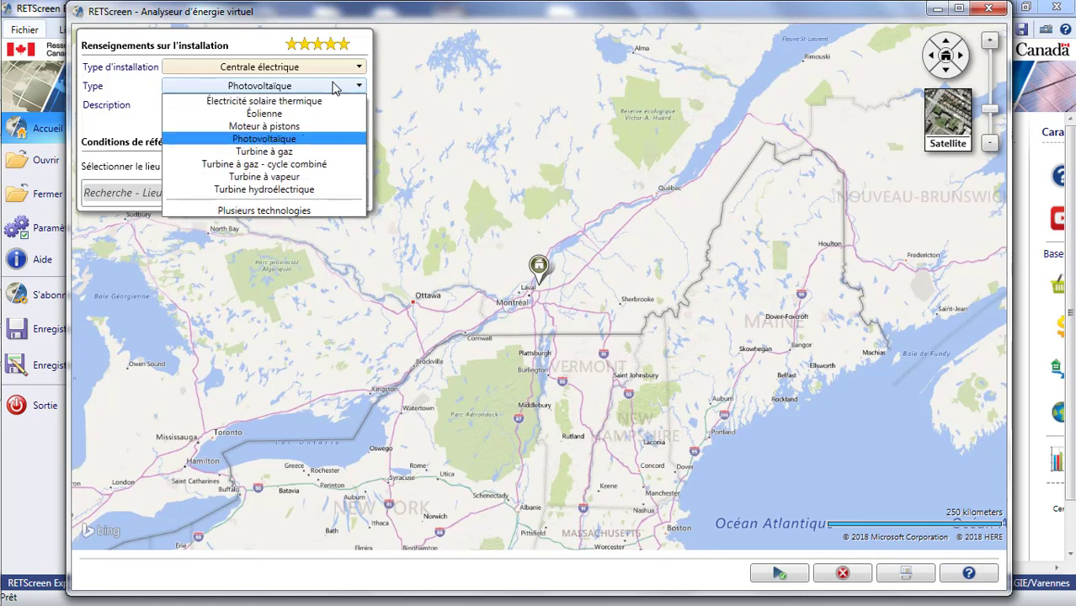
pyautogui.click(328, 191)
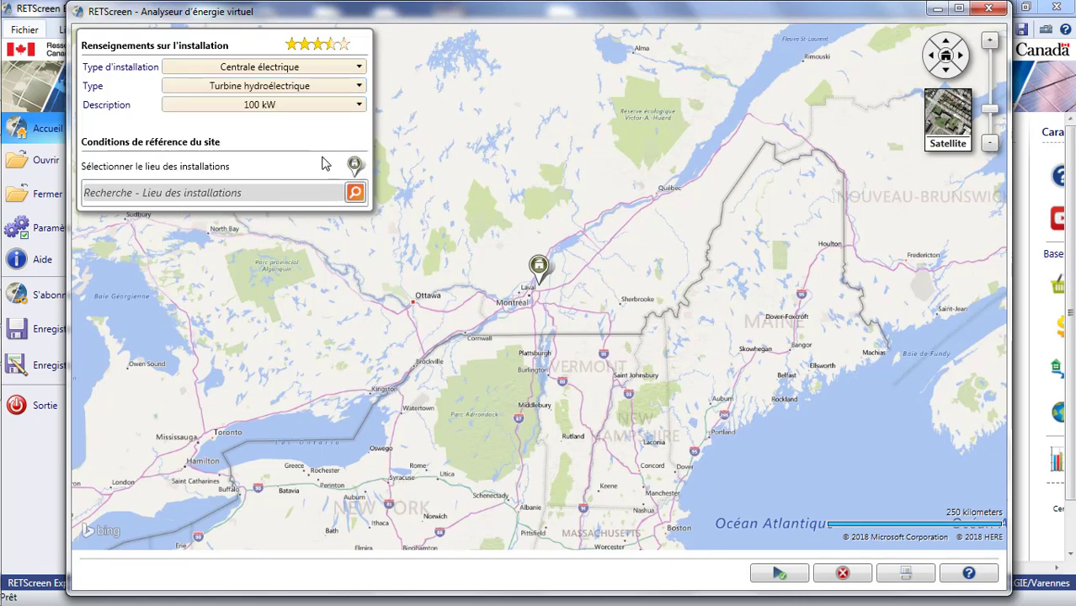
pyautogui.click(358, 106)
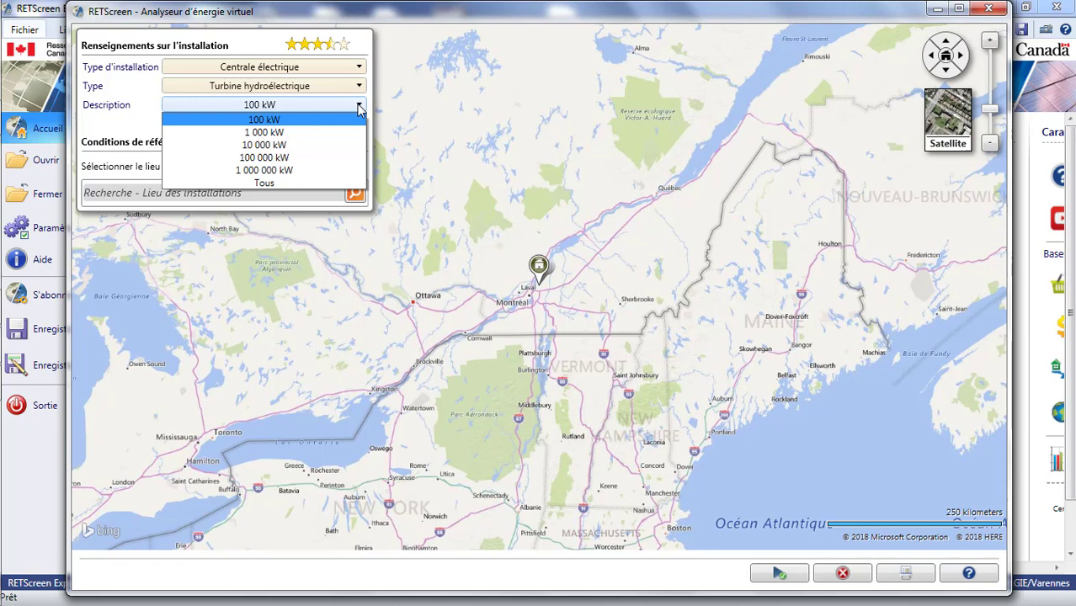
pyautogui.click(341, 159)
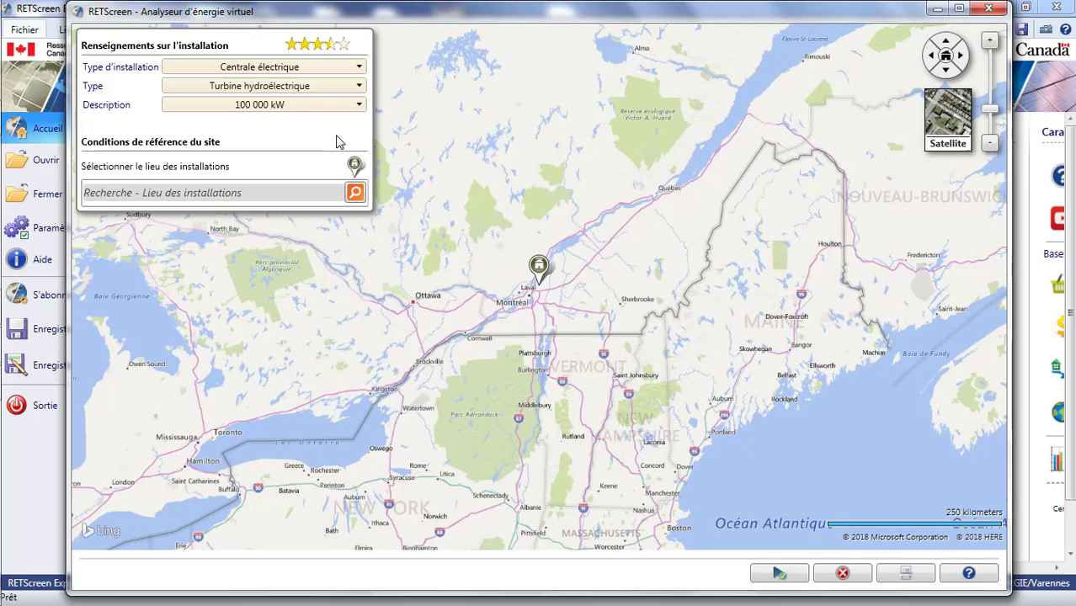
# Move the facility location marker north of Montréal, just west of the Victor-A.-Huard reserve, and generate the project.
pyautogui.moveTo(345, 52)
pyautogui.scroll(-2, 576, 151)
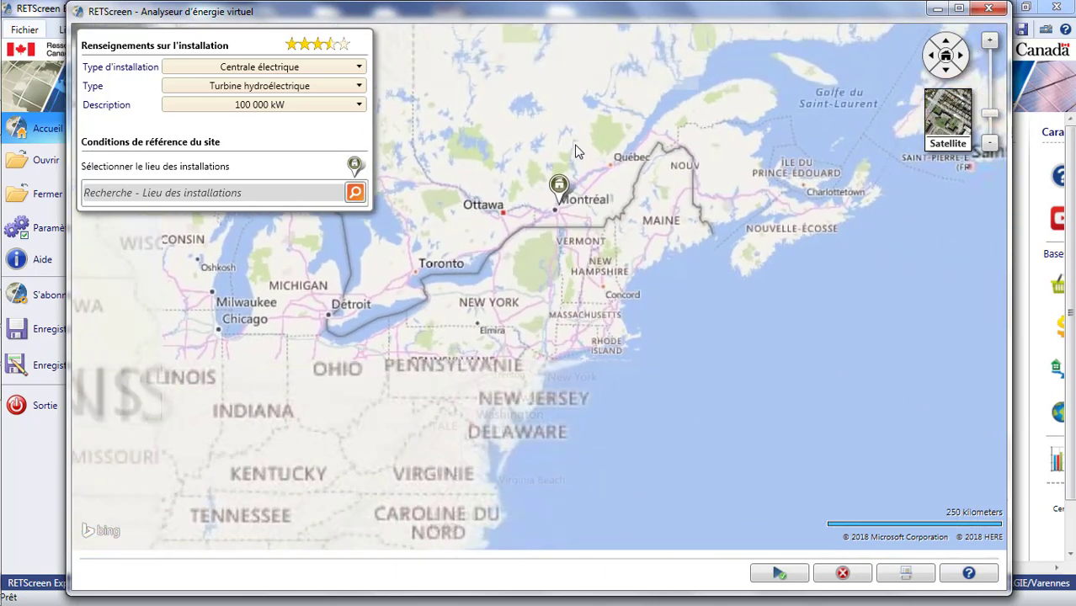
pyautogui.moveTo(588, 135); pyautogui.dragTo(586, 240)
pyautogui.scroll(2, 587, 248)
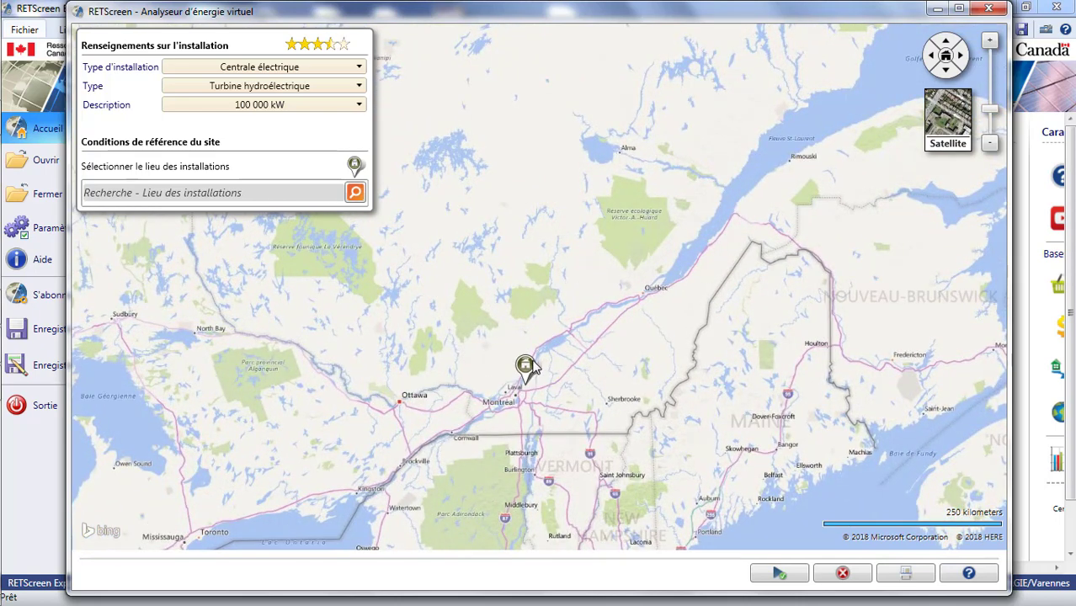
pyautogui.moveTo(527, 366); pyautogui.dragTo(569, 223)
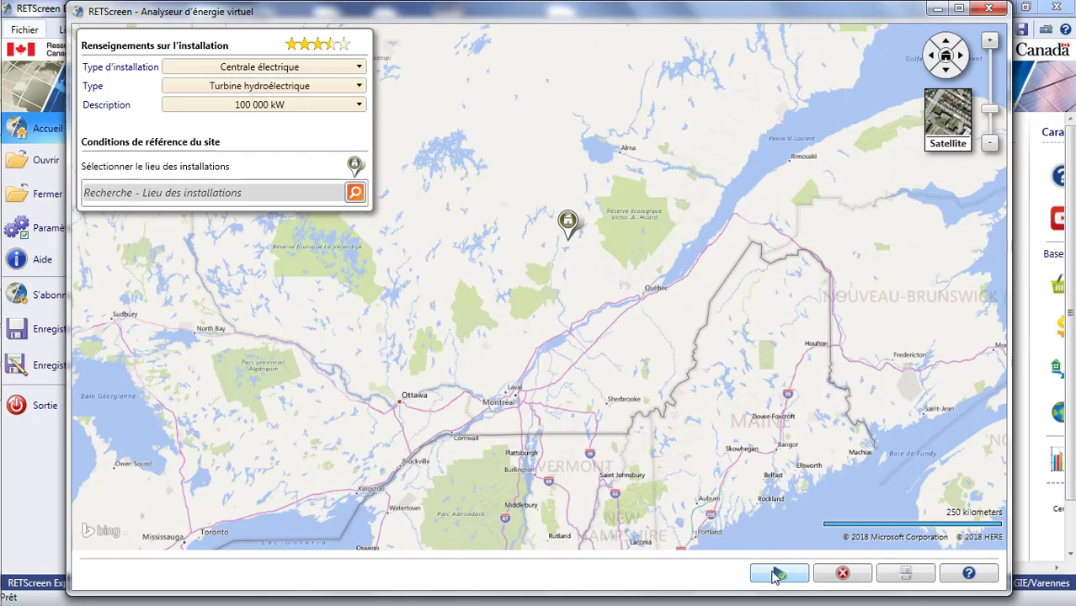
pyautogui.click(779, 576)
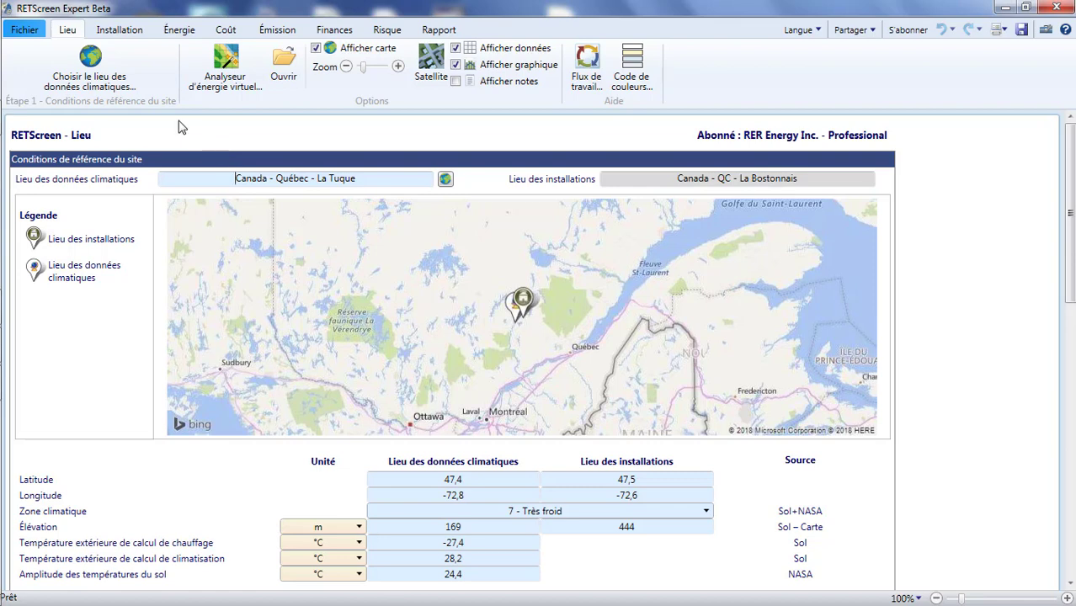
# Review the generated project's Installation, Énergie, Coût, Émission and Finances worksheets.
pyautogui.click(125, 38)
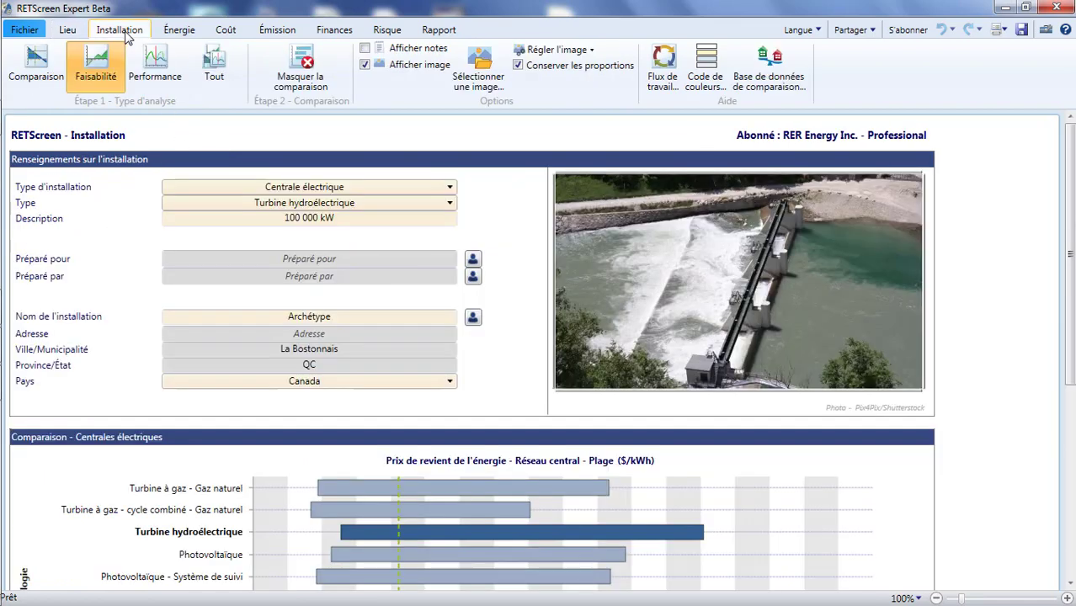
pyautogui.click(177, 36)
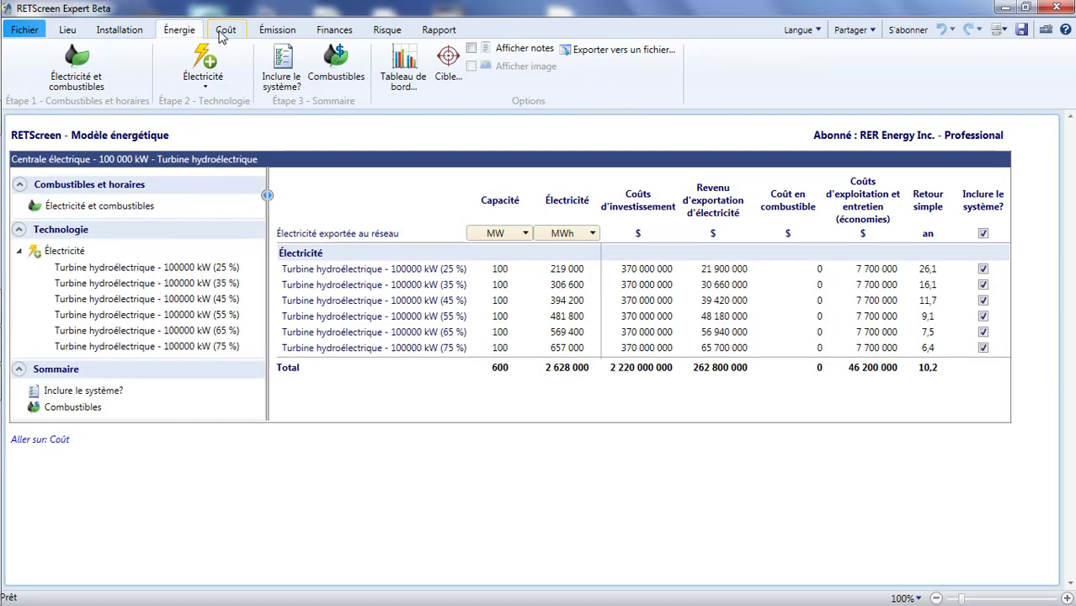
pyautogui.click(223, 33)
pyautogui.click(270, 38)
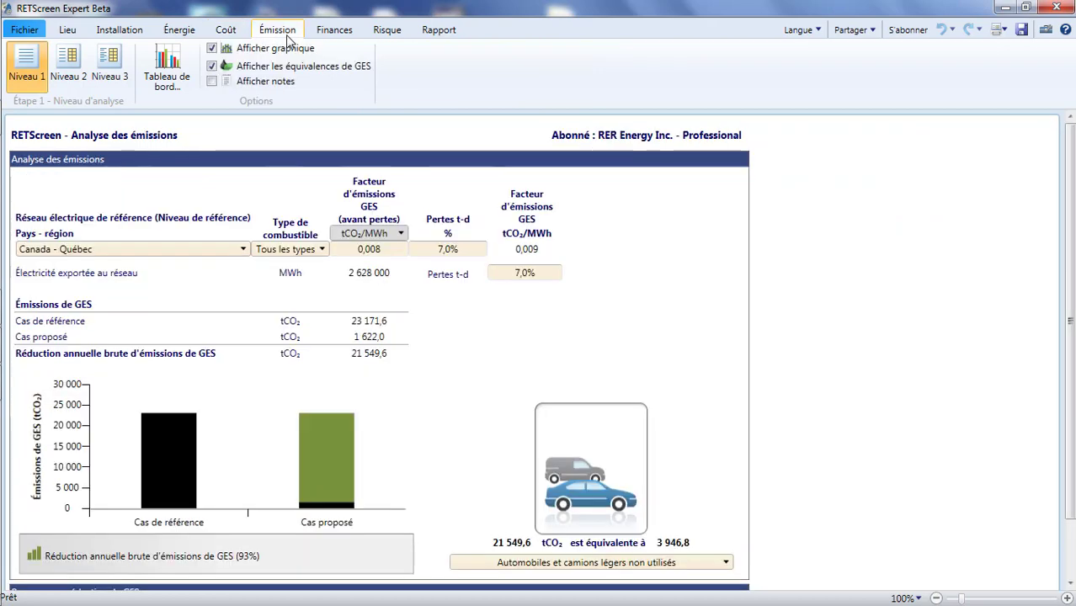
pyautogui.click(329, 32)
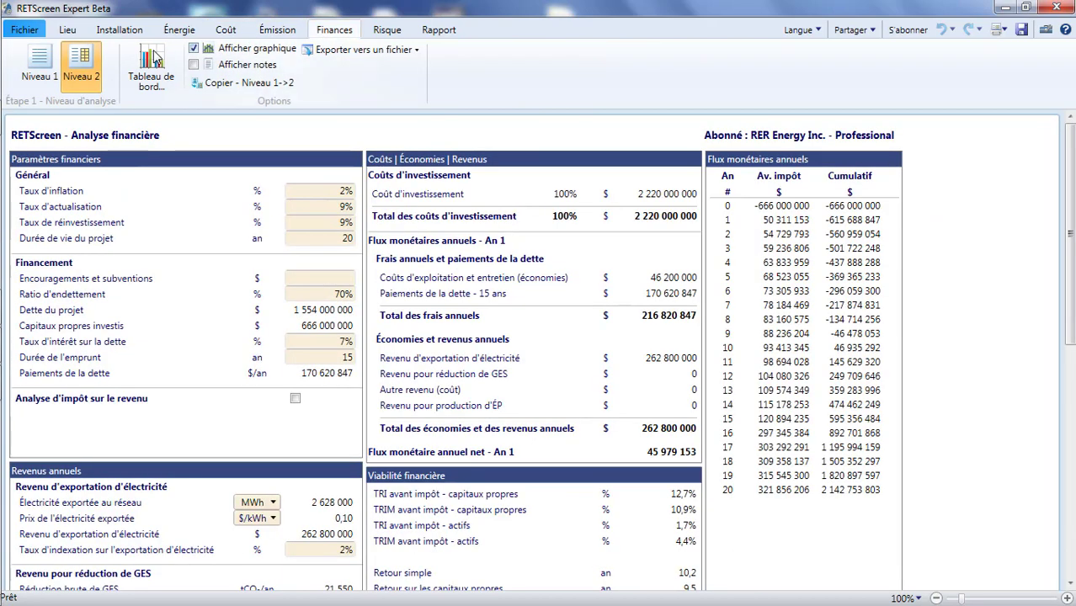
# Examine the Lieu worksheet's location map, site reference conditions and monthly climate data.
pyautogui.click(67, 30)
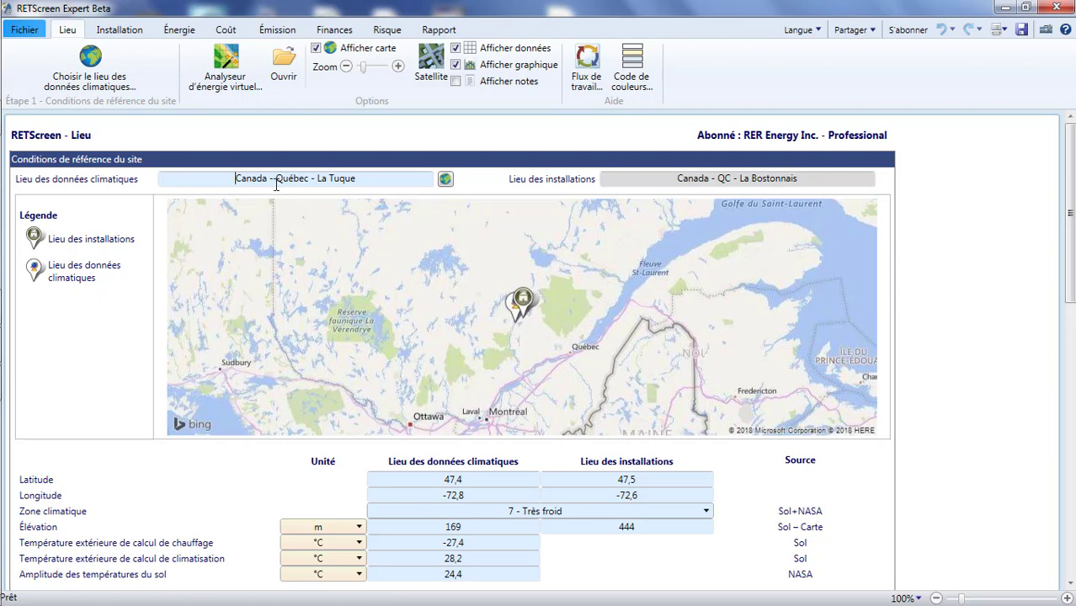
pyautogui.scroll(-5, 413, 318)
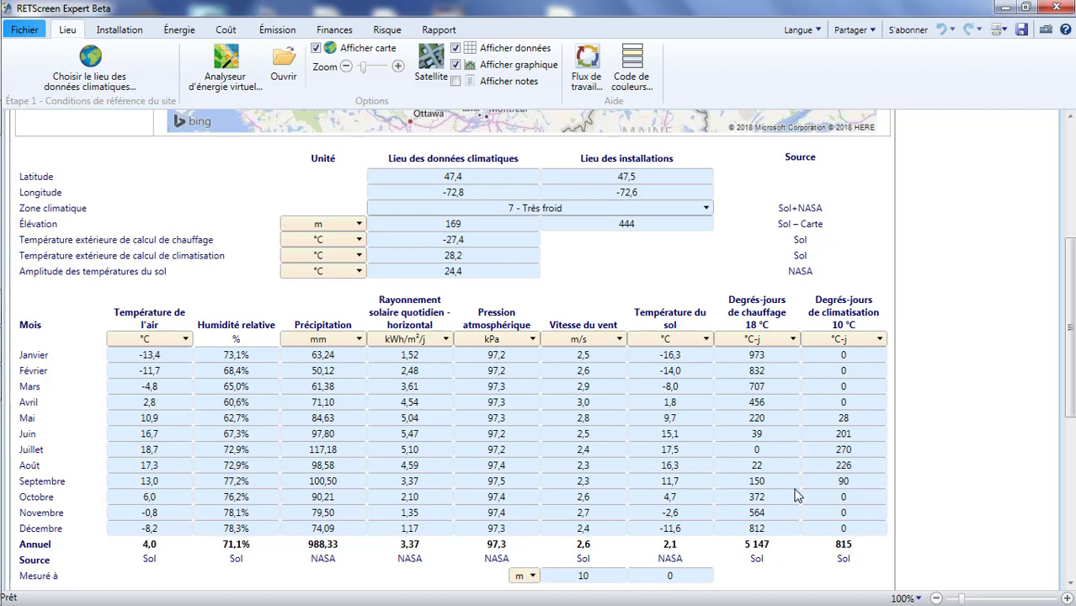
pyautogui.scroll(5, 798, 496)
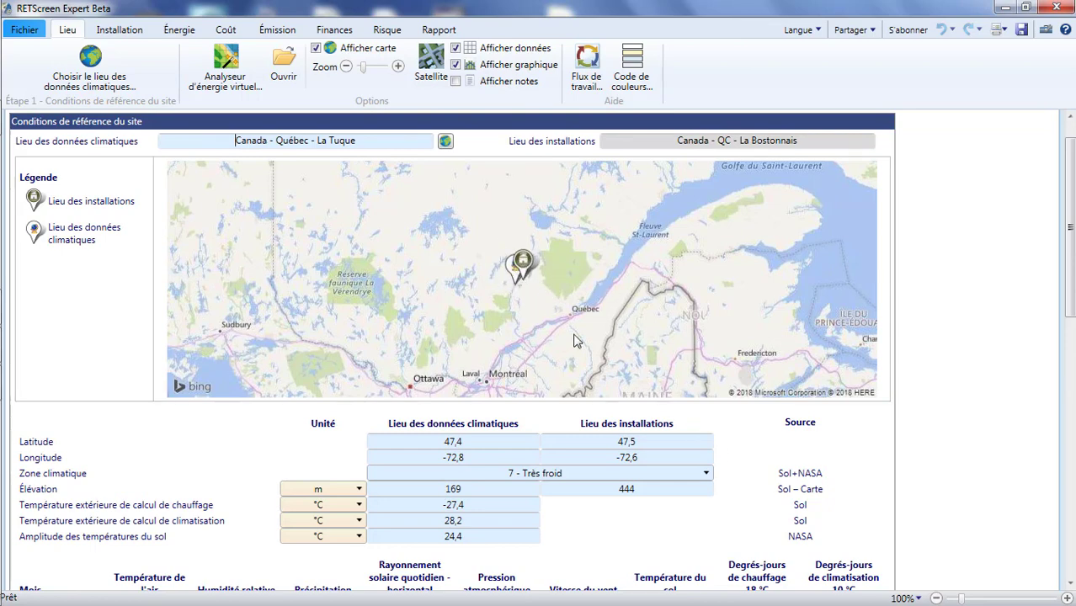
pyautogui.scroll(-5, 657, 464)
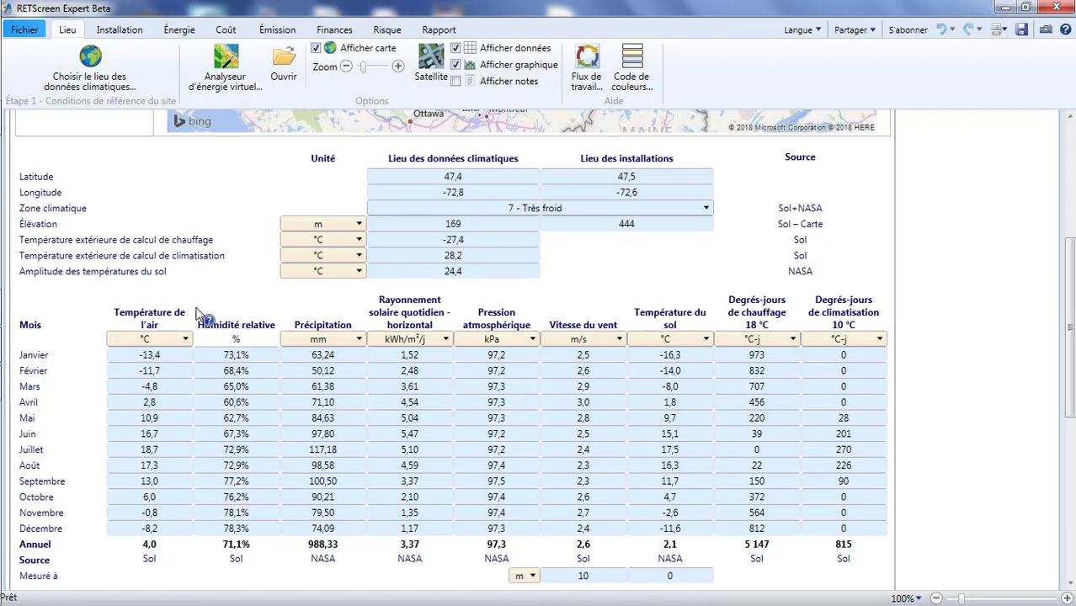
pyautogui.scroll(6, 197, 311)
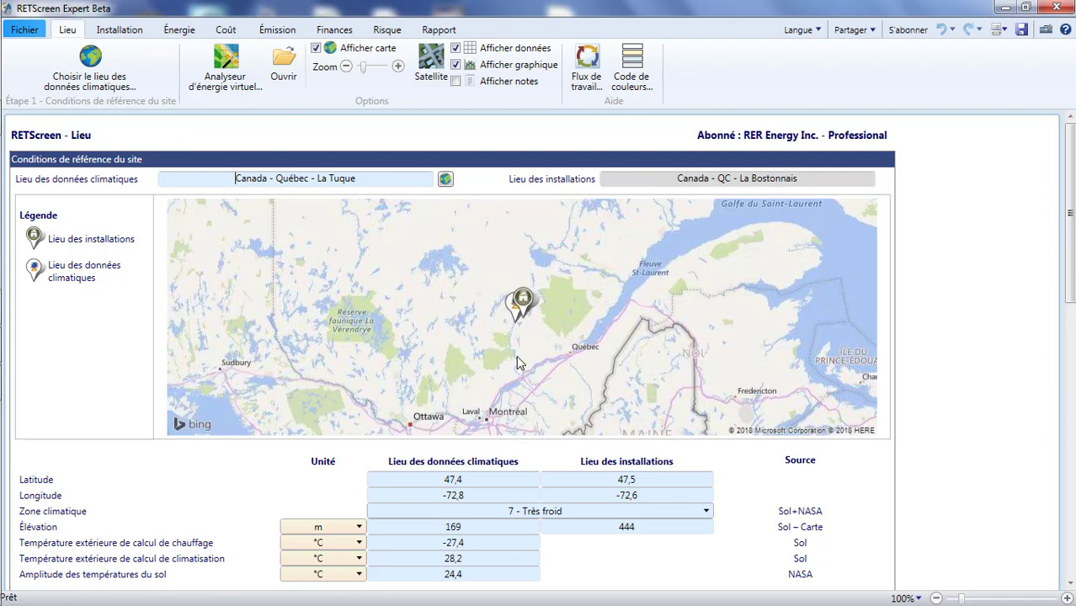
pyautogui.scroll(-6, 519, 364)
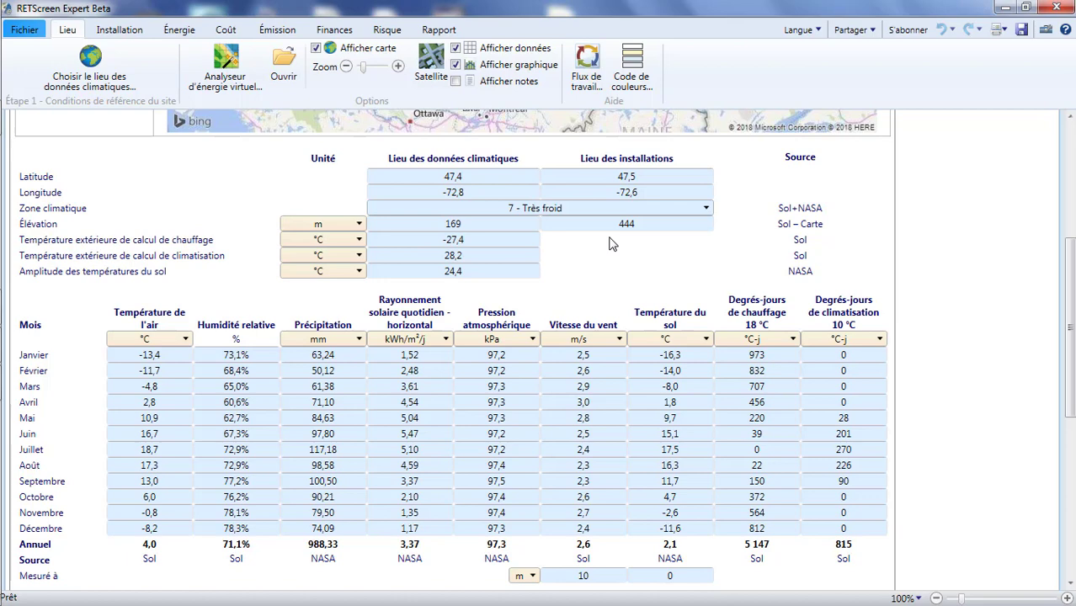
# In the Installation worksheet, set the description to "Petit hydro" and Préparé pour to "Apprentissage virtuel".
pyautogui.click(123, 37)
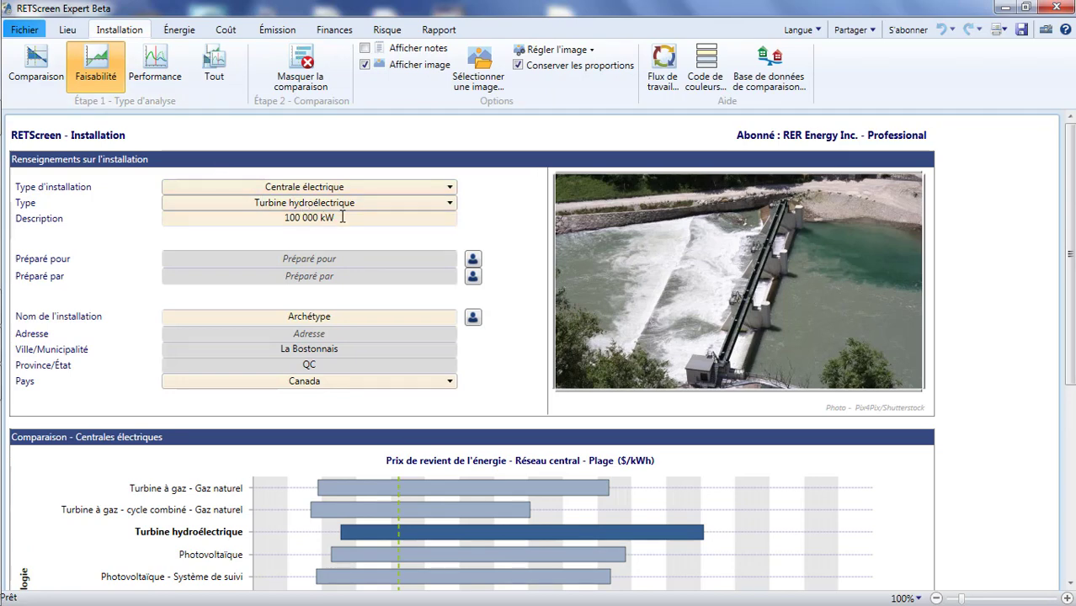
pyautogui.moveTo(343, 217); pyautogui.dragTo(275, 215)
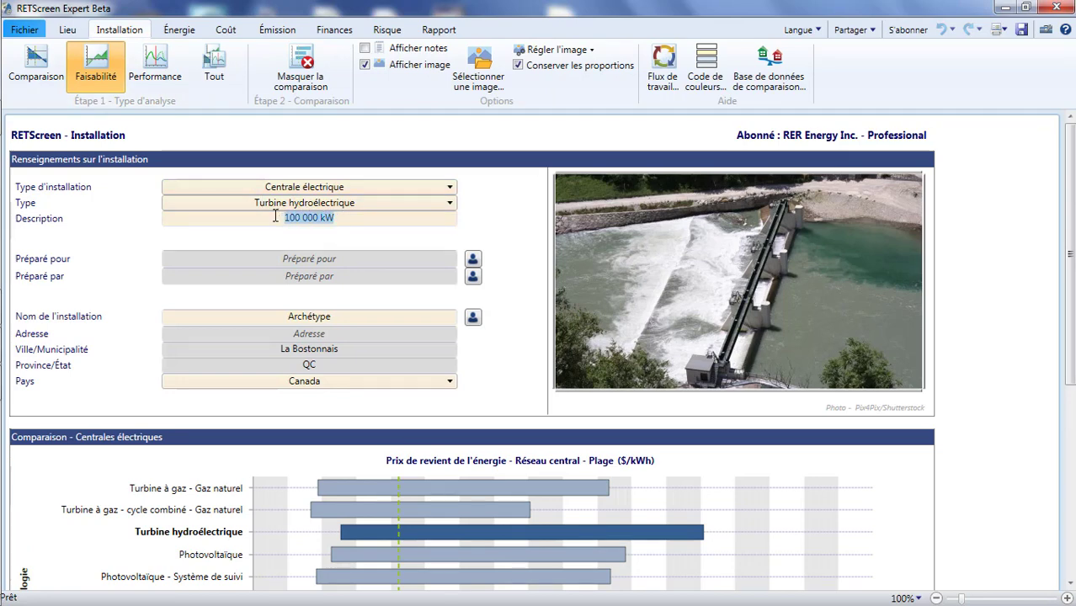
pyautogui.write('Petit h')
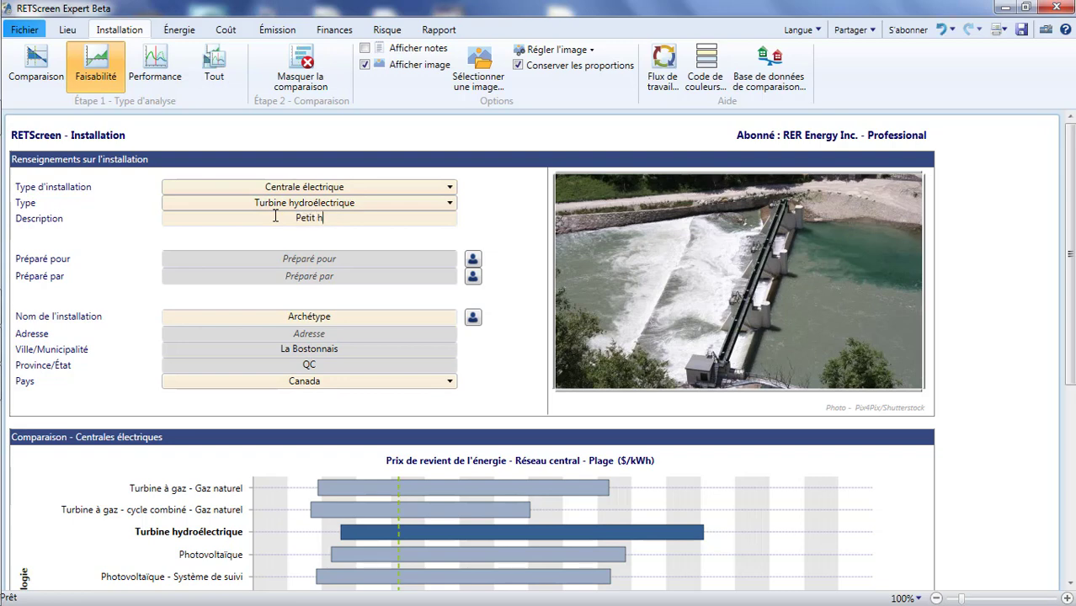
pyautogui.write('ydro')
pyautogui.click(325, 259)
pyautogui.write('R')
pyautogui.press('BackSpace')
pyautogui.write('Apprentissage virtuel')
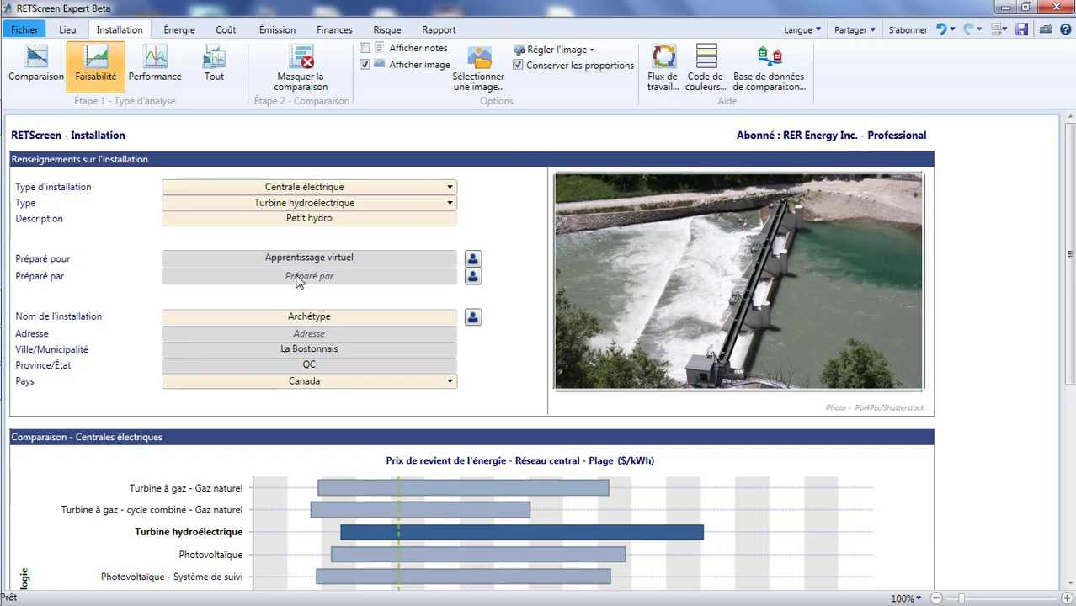
# Enter "RETScreen International" as Préparé par and name the facility "Projet No 1".
pyautogui.click(297, 276)
pyautogui.write('RETScreen International')
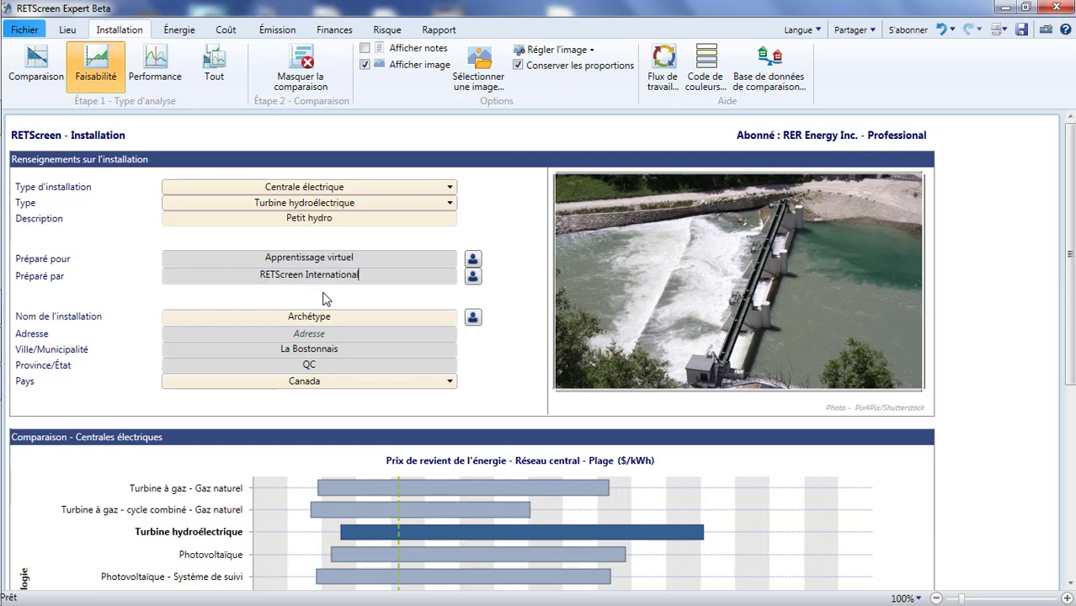
pyautogui.click(278, 313)
pyautogui.write('Projet No 1')
# Check the annual exported electricity price in the energy model's Électricité et combustibles section.
pyautogui.click(179, 38)
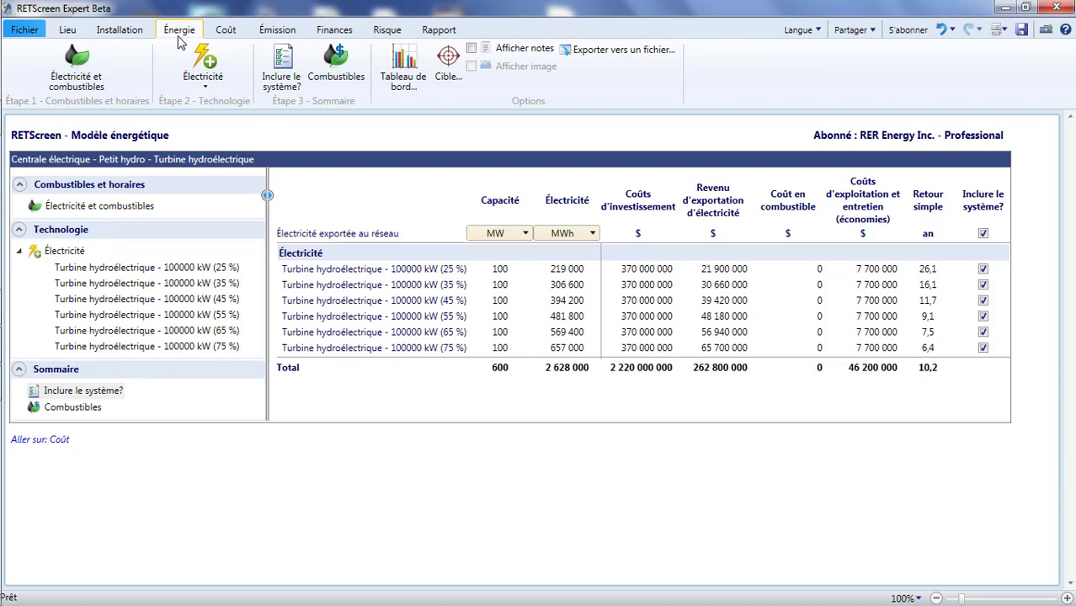
pyautogui.click(129, 209)
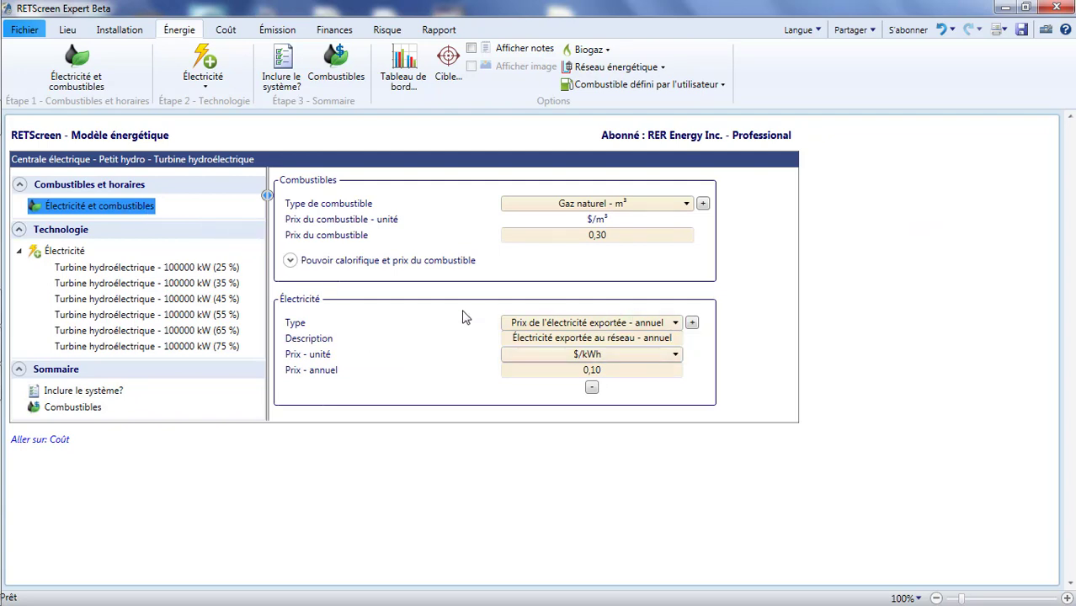
pyautogui.click(578, 371)
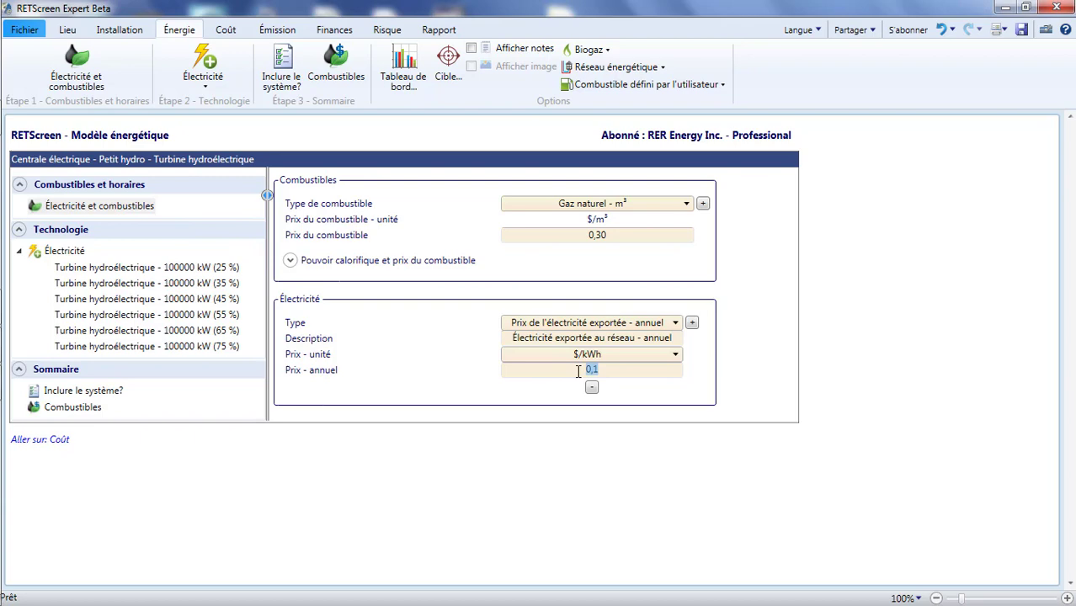
pyautogui.click(562, 421)
# Examine the professional-mode settings for the default financial parameters and the electricity and fuel prices.
pyautogui.click(25, 31)
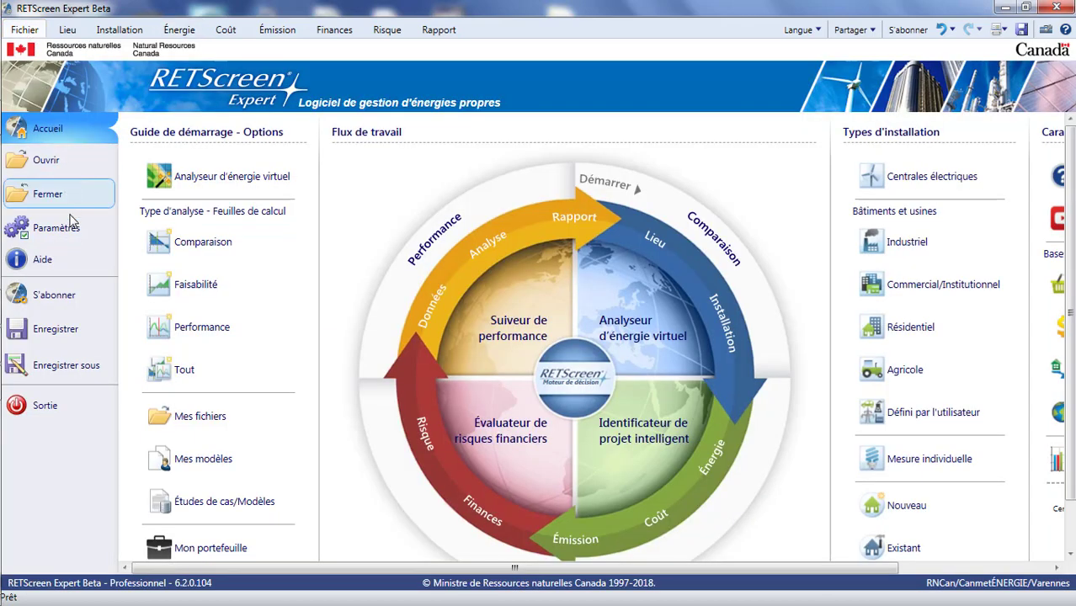
pyautogui.click(51, 228)
pyautogui.scroll(-10, 389, 287)
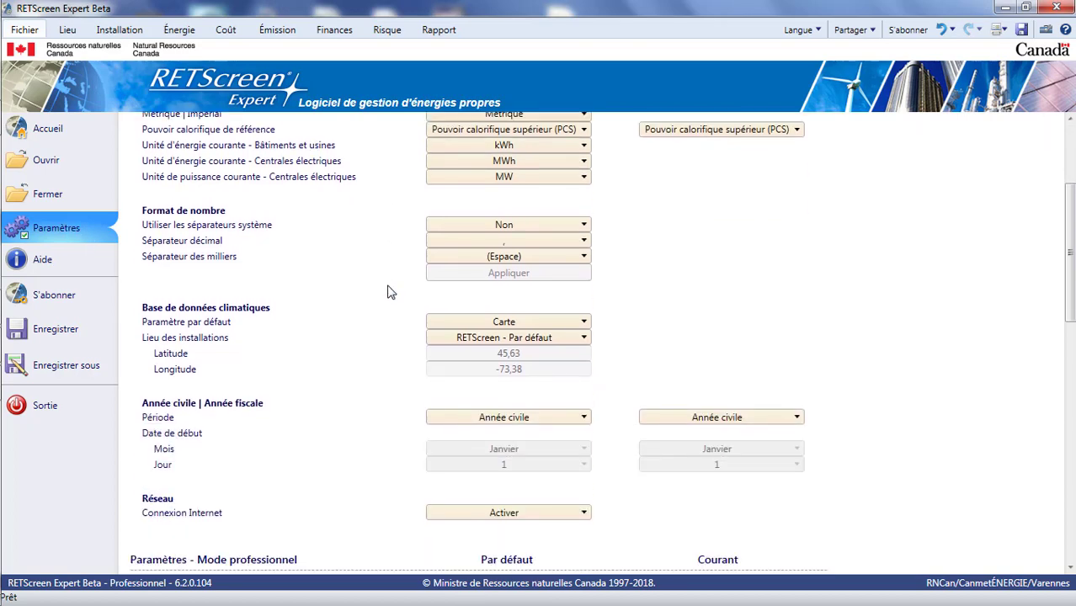
pyautogui.scroll(-1, 390, 292)
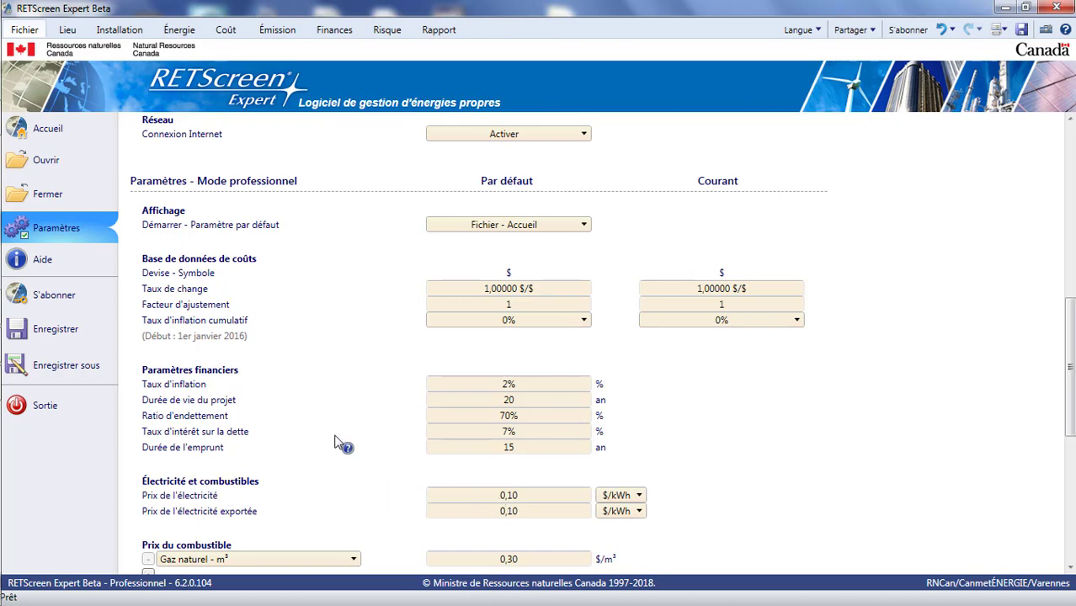
# In the energy model, set the annual exported electricity price to 0,06 $/kWh.
pyautogui.click(175, 32)
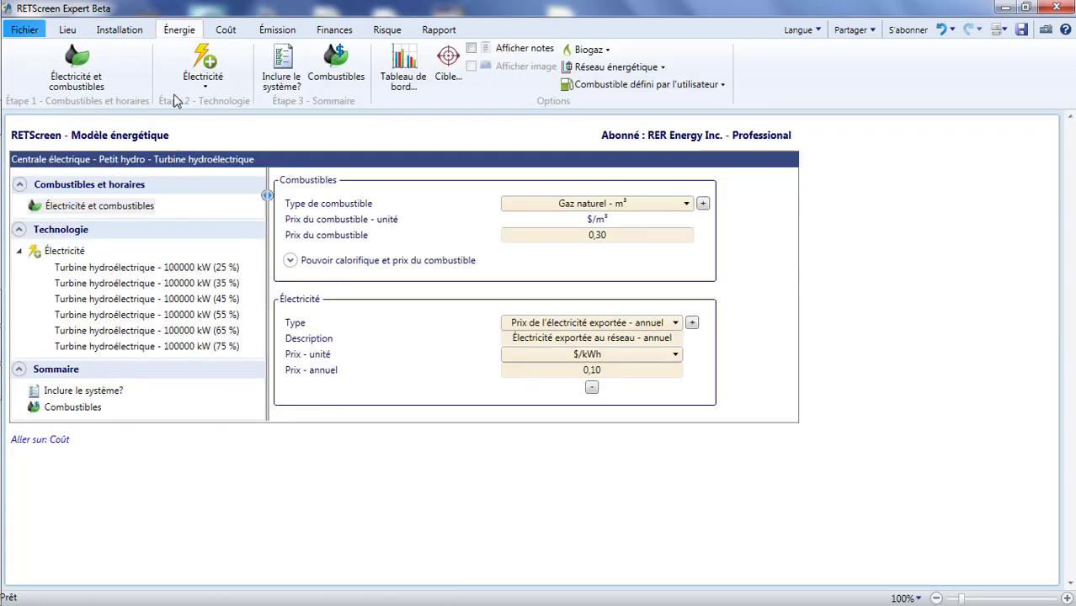
pyautogui.click(615, 373)
pyautogui.write('0,06')
pyautogui.click(722, 382)
# Delete the 100000 kW hydro turbines with 25 % and 35 % capacity factors from the Électricité technologies.
pyautogui.rightClick(221, 272)
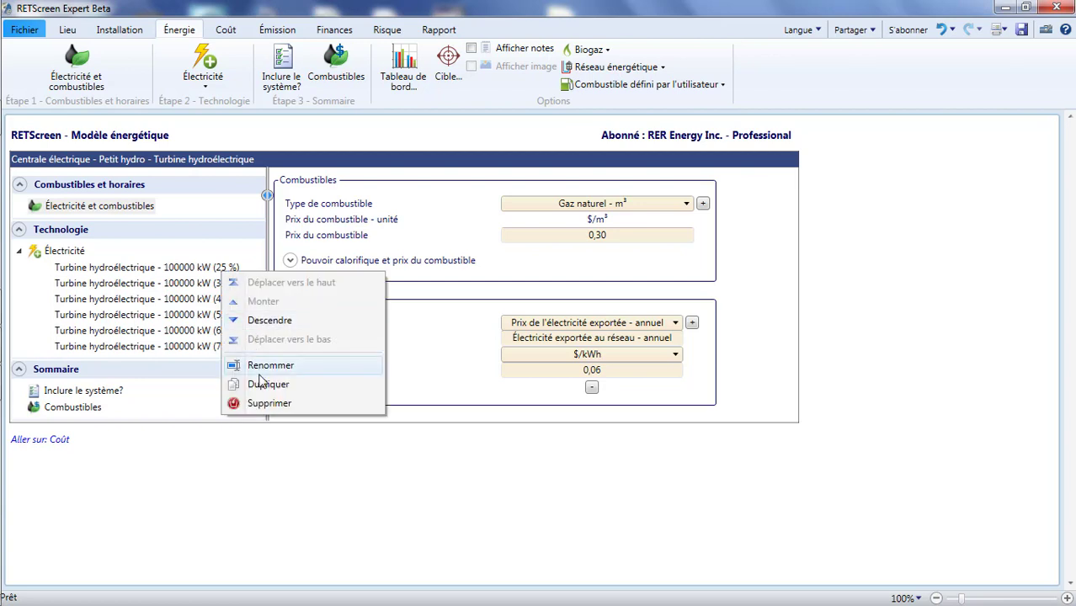
pyautogui.click(260, 404)
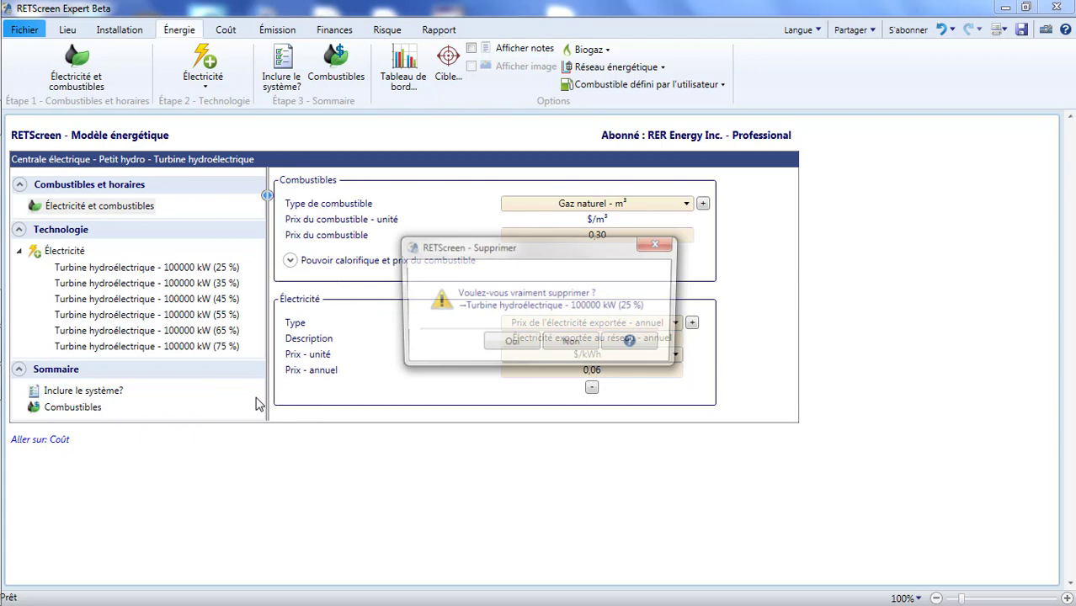
pyautogui.click(513, 349)
pyautogui.rightClick(222, 272)
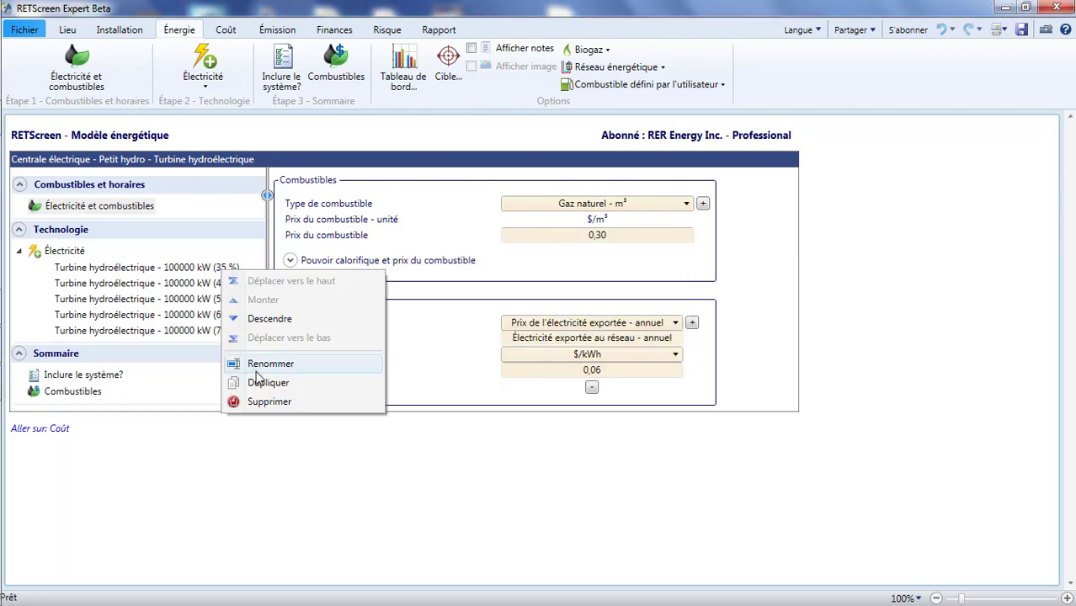
pyautogui.click(263, 402)
pyautogui.click(523, 367)
# Delete the 55 %, 65 % and 75 % hydro turbines, keeping only the 45 % turbine.
pyautogui.rightClick(223, 290)
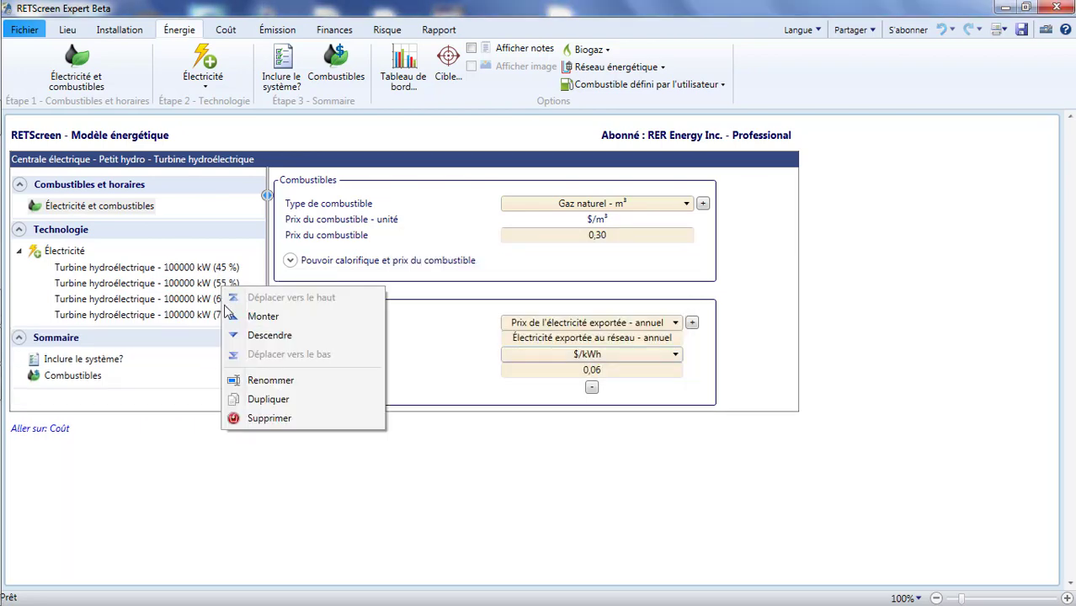
pyautogui.click(256, 419)
pyautogui.click(497, 351)
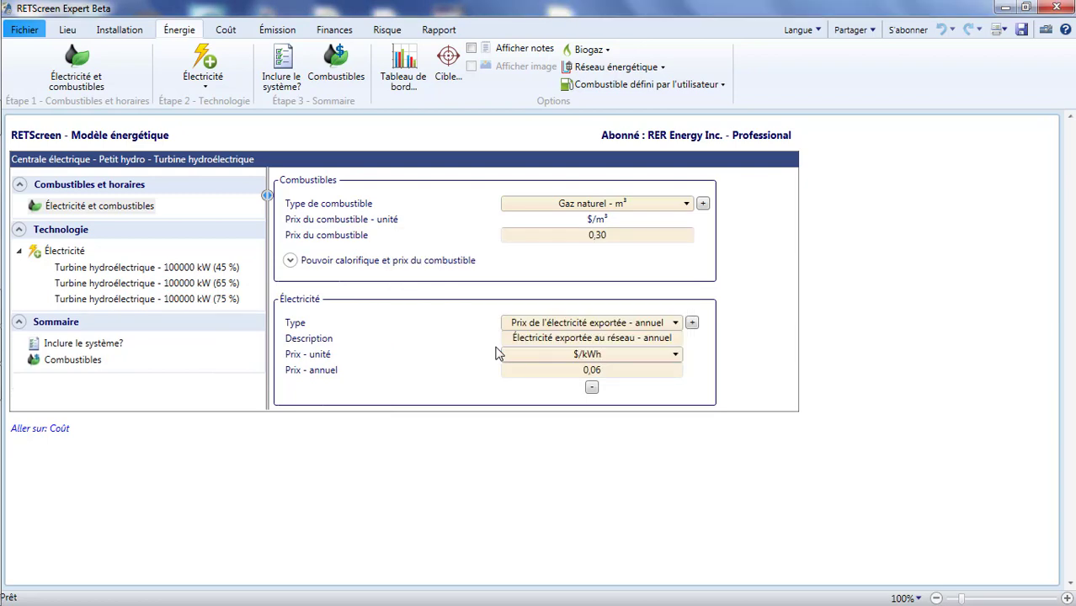
pyautogui.rightClick(222, 283)
pyautogui.click(262, 412)
pyautogui.click(505, 354)
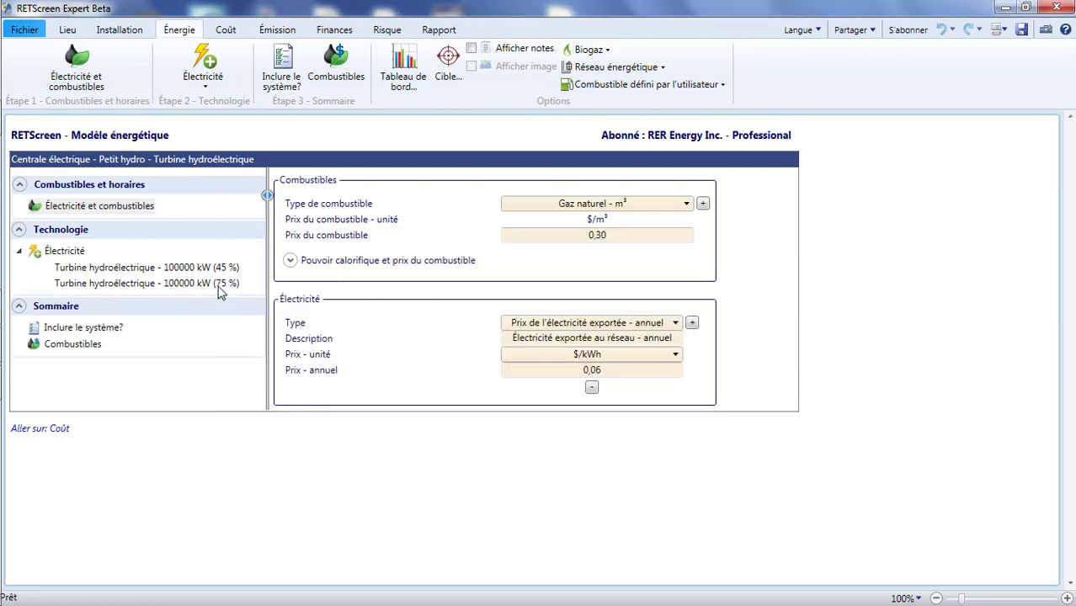
pyautogui.rightClick(218, 286)
pyautogui.click(261, 417)
pyautogui.click(519, 361)
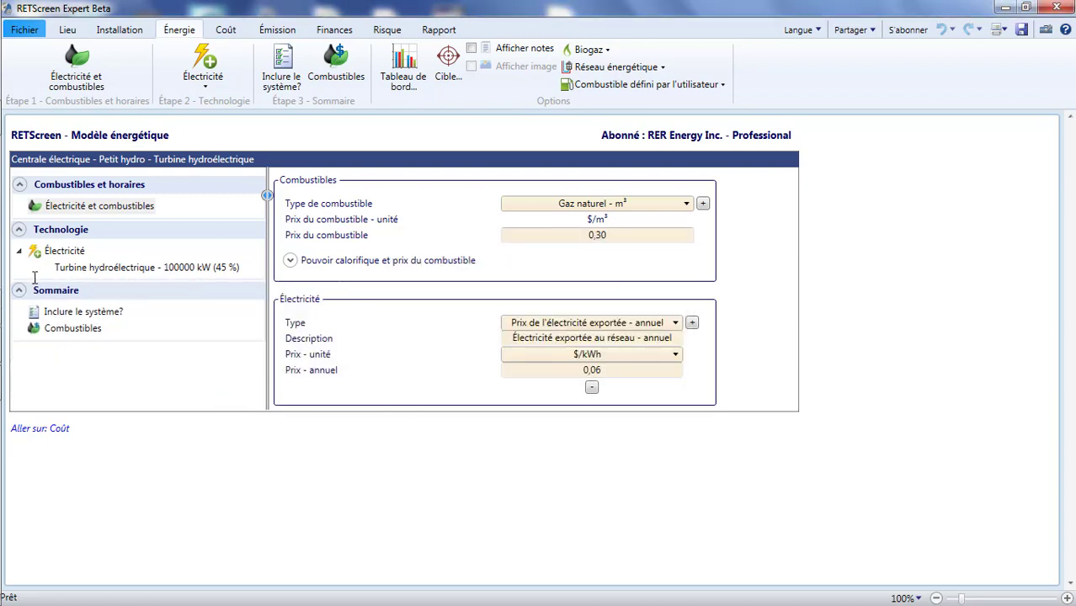
# Set the Facteur d'utilisation of the remaining hydro turbine to 50% and check the electricity exported to the grid.
pyautogui.click(169, 269)
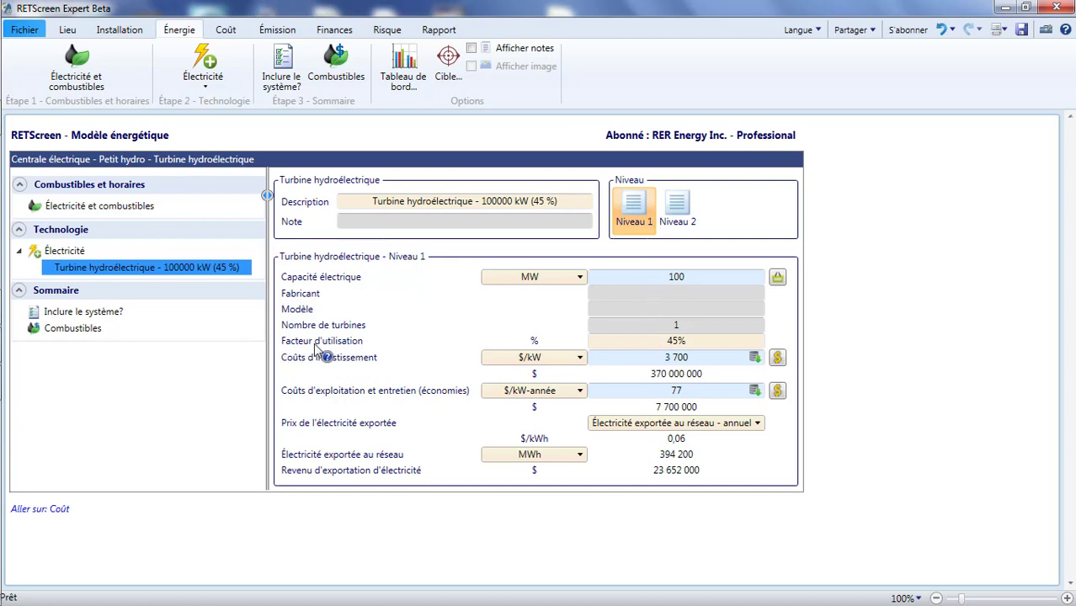
pyautogui.click(694, 341)
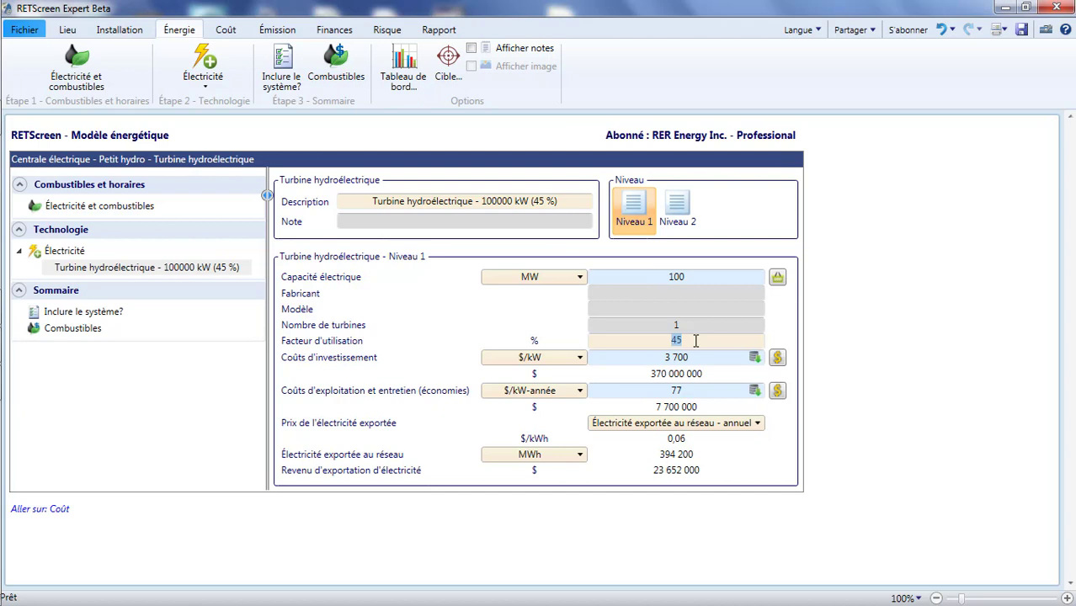
pyautogui.write('50')
pyautogui.press('Return')
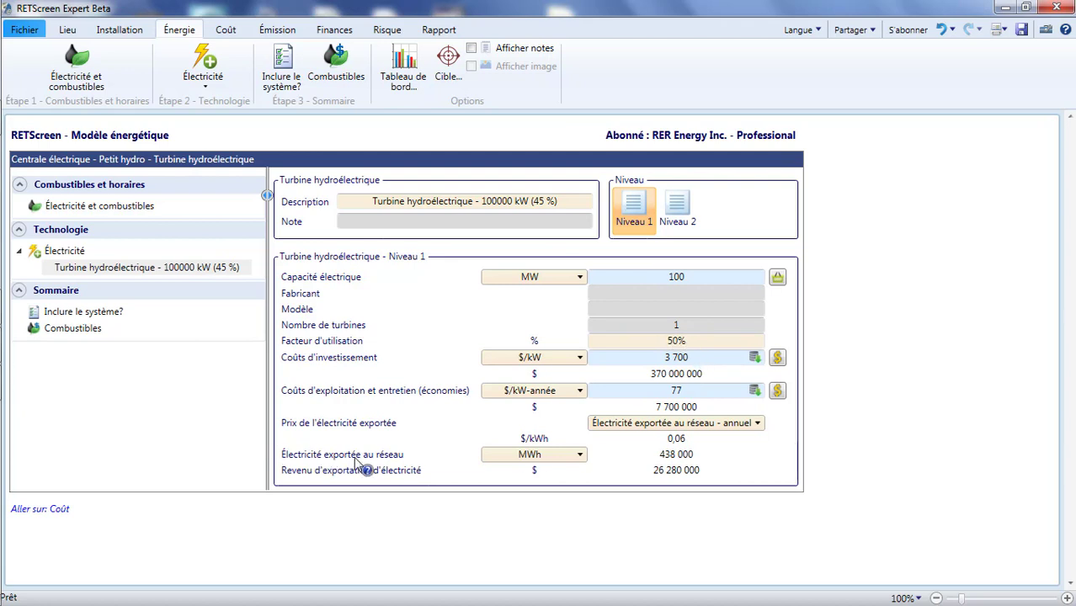
pyautogui.click(697, 455)
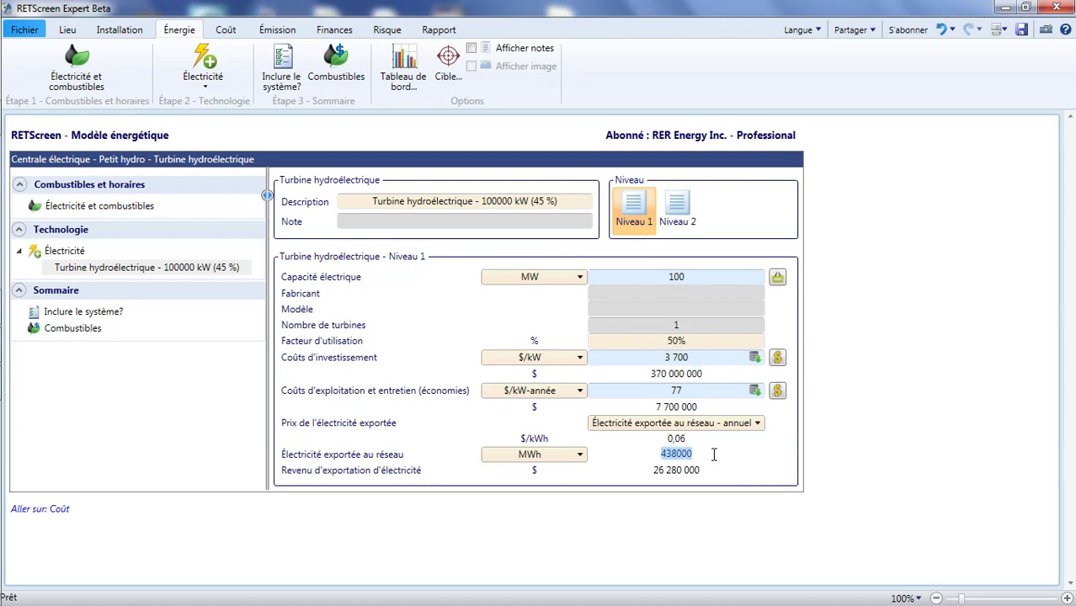
pyautogui.click(717, 454)
# Set the hydro turbine's Capacité électrique to 50 MW.
pyautogui.click(707, 276)
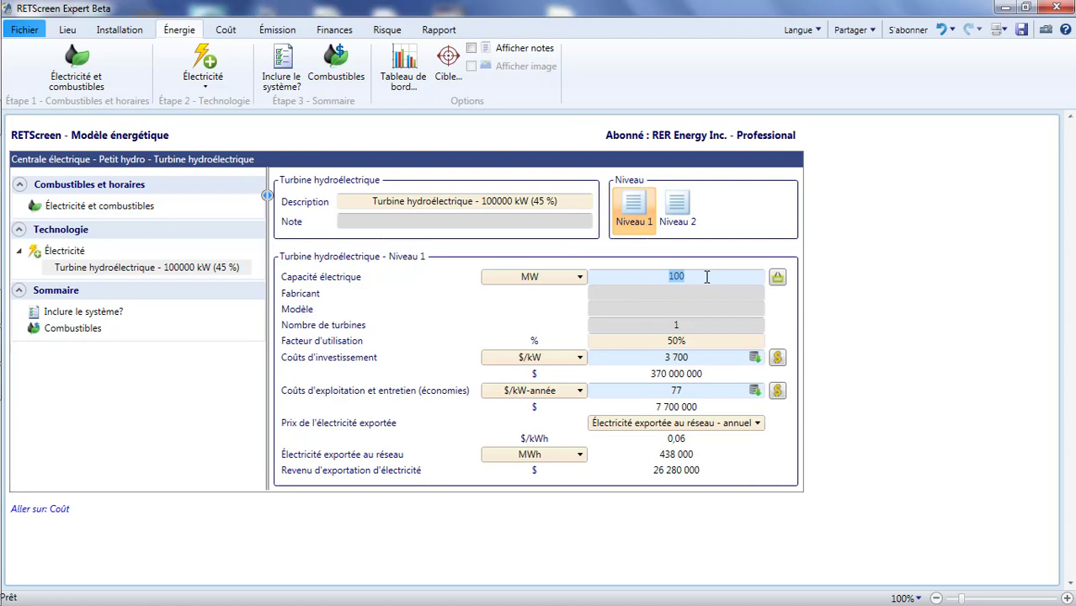
pyautogui.write('50')
pyautogui.click(730, 450)
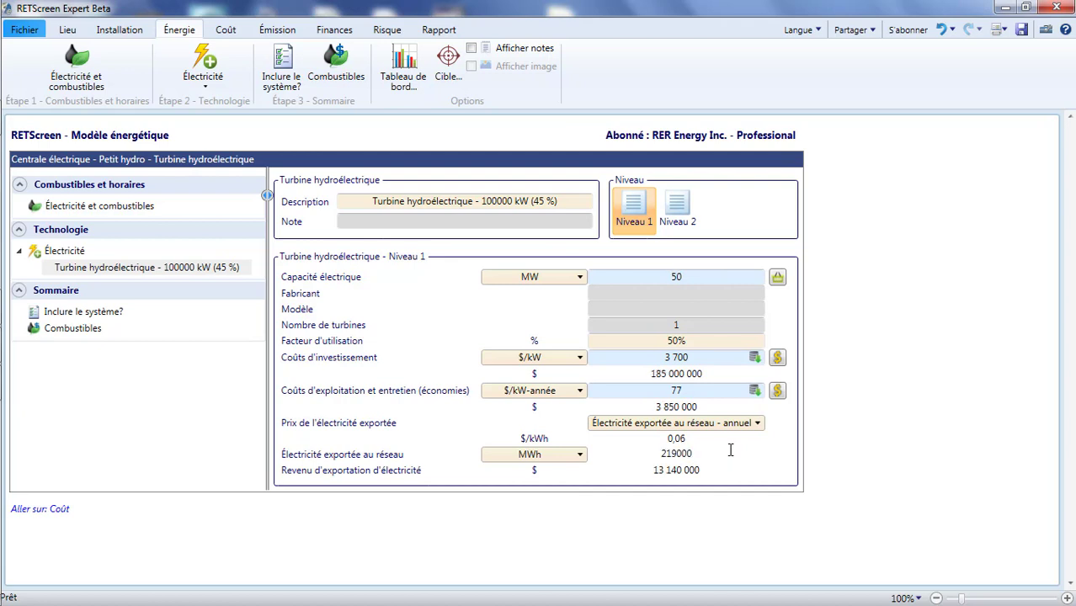
# Change the turbine's description to "Petit hydro 50 MW".
pyautogui.click(578, 205)
pyautogui.moveTo(578, 205); pyautogui.dragTo(374, 202)
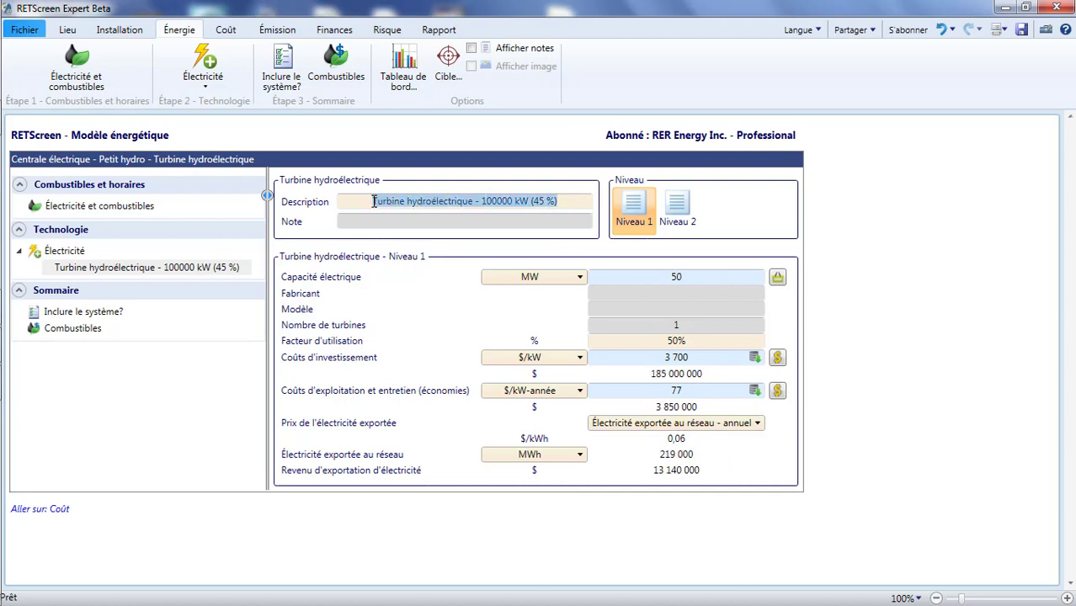
pyautogui.write('Petit hydro 50')
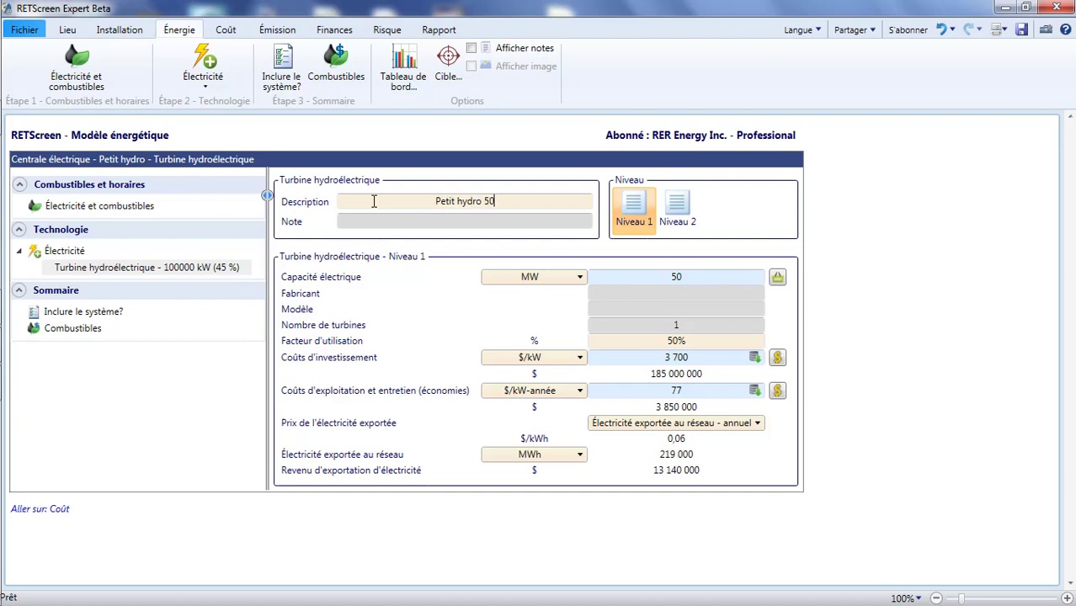
pyautogui.write(' MW')
pyautogui.press('Return')
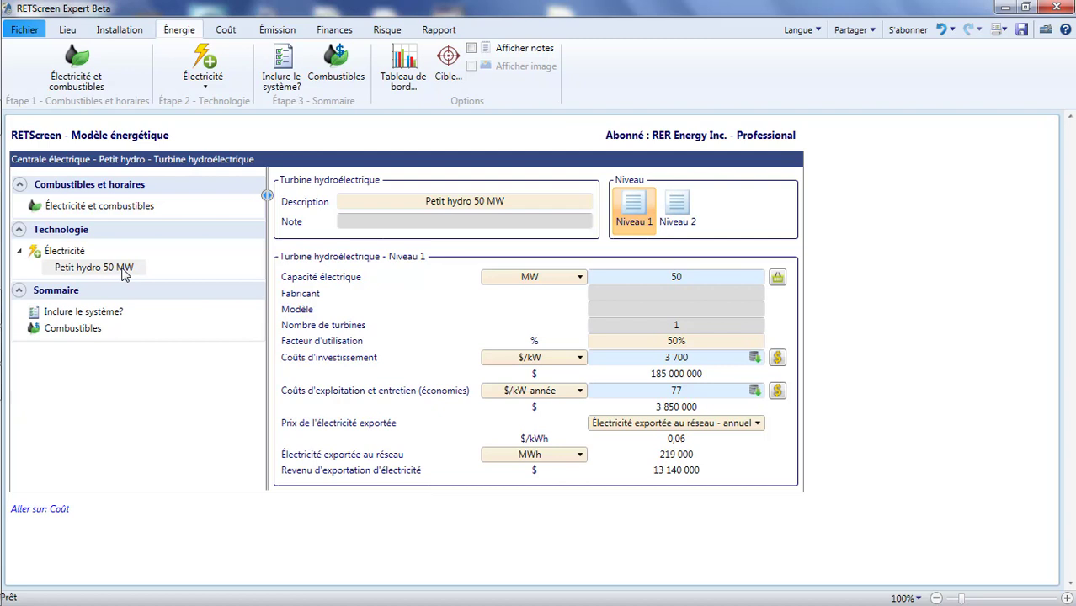
# Examine the turbine's exported electricity, export price, export revenue and number of turbines.
pyautogui.click(679, 456)
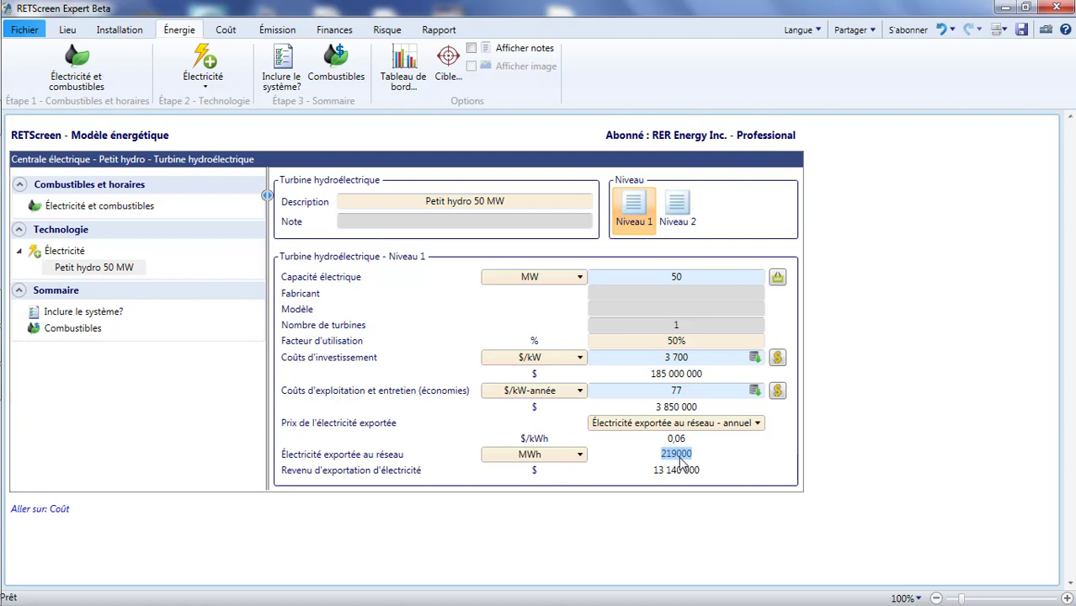
pyautogui.click(578, 455)
pyautogui.click(578, 459)
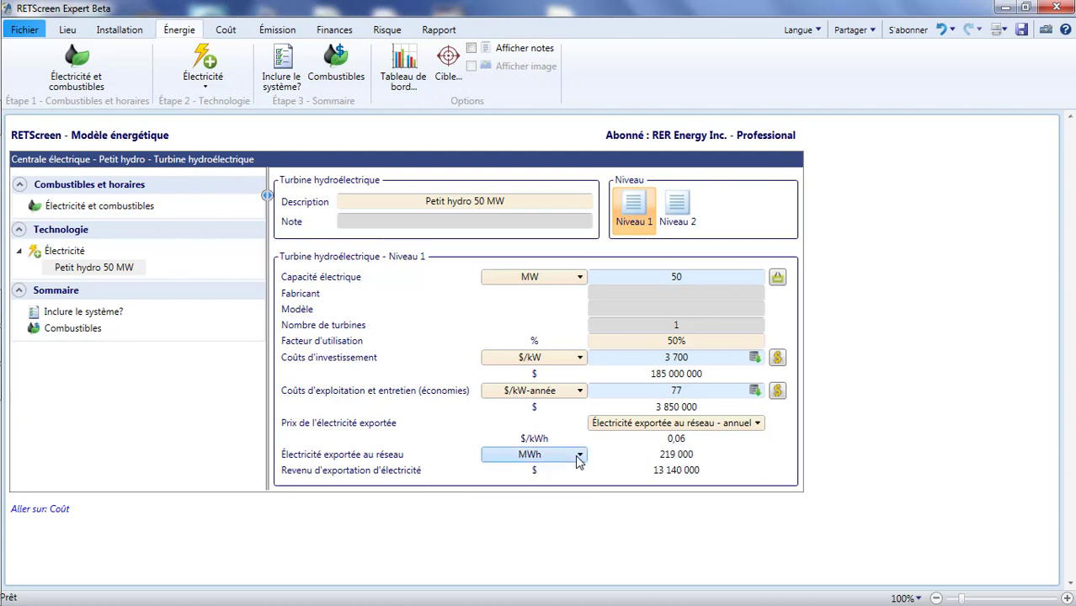
pyautogui.click(687, 439)
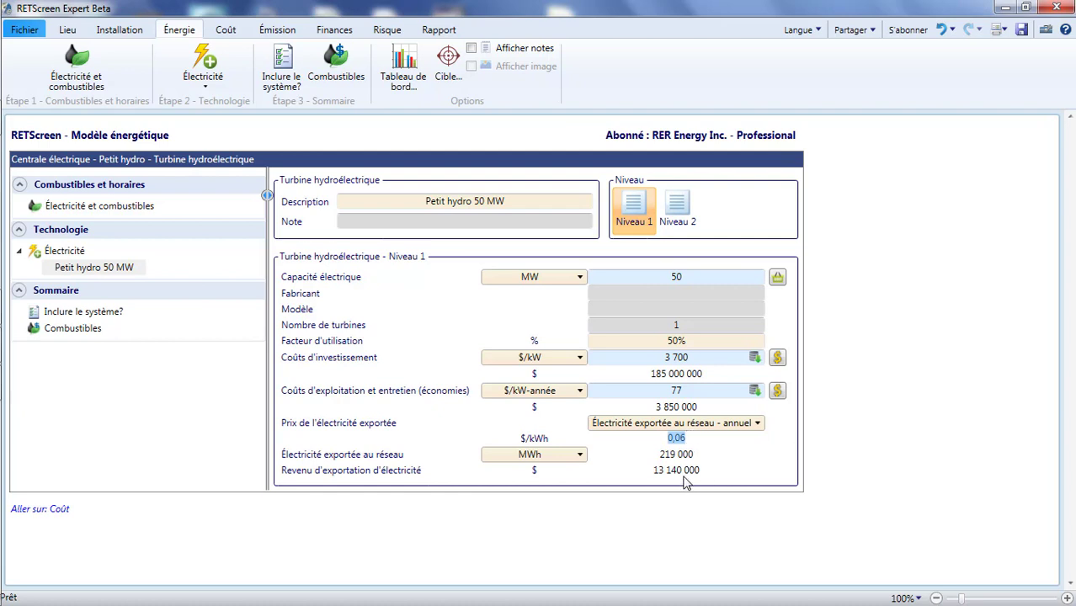
pyautogui.click(686, 474)
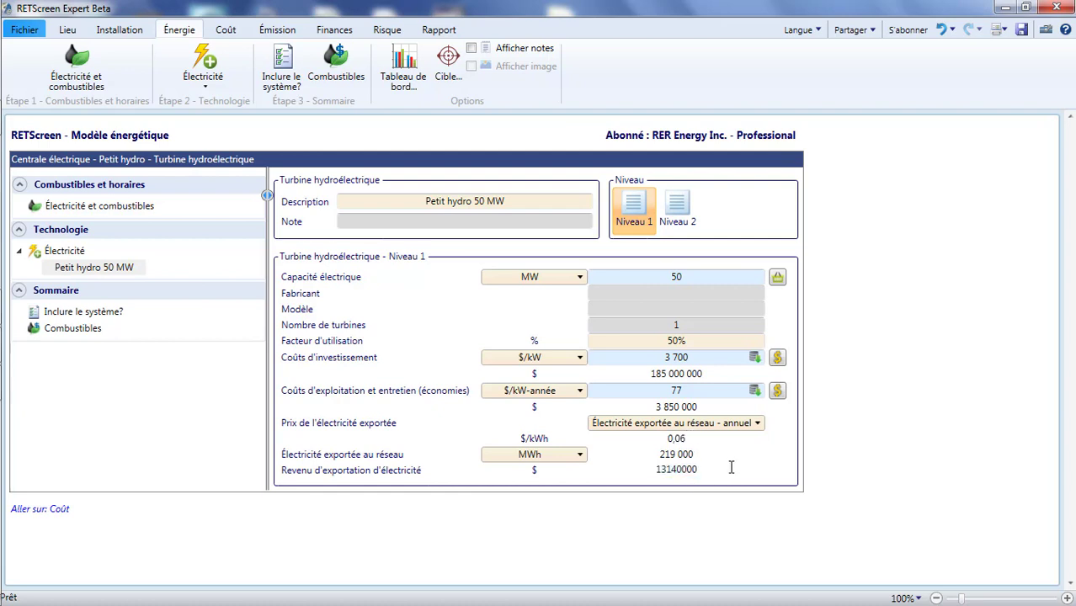
pyautogui.click(757, 456)
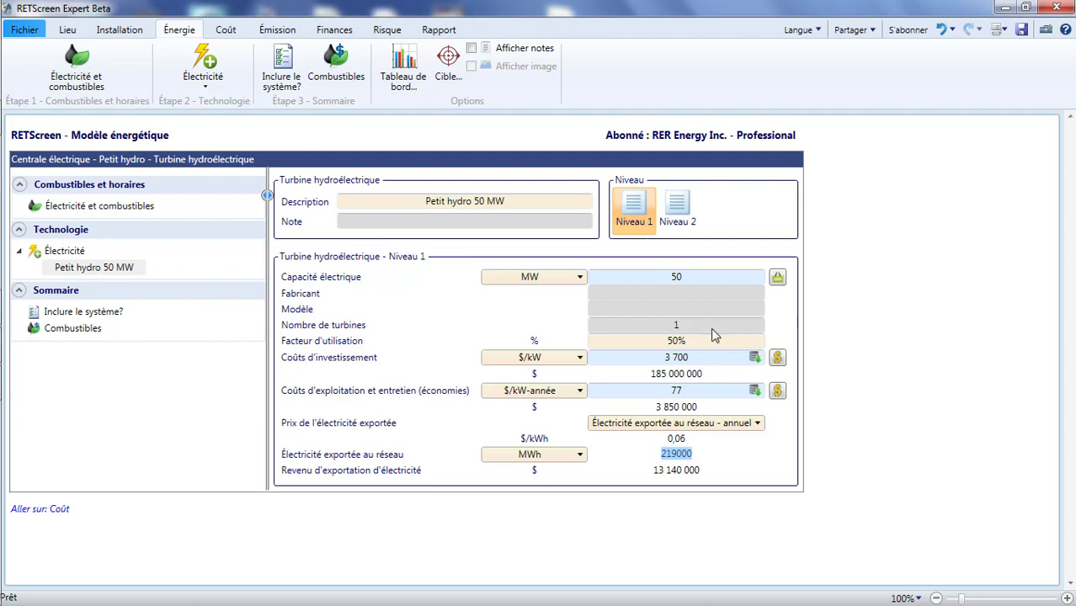
pyautogui.click(714, 292)
pyautogui.click(714, 325)
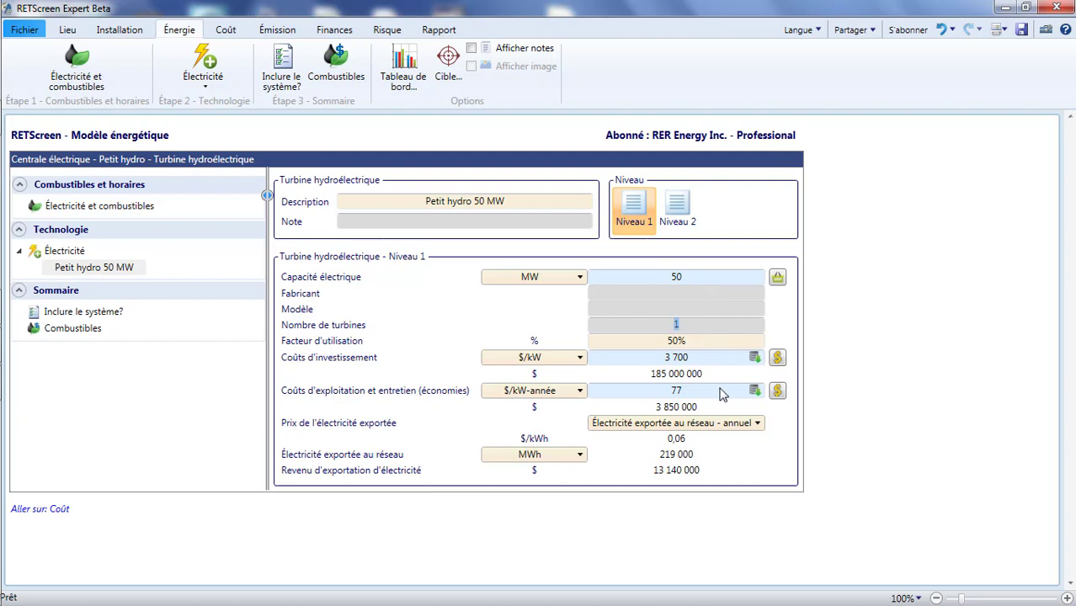
# Review the typical hydro turbine investment costs in the cost database and the amounts in the cost analysis.
pyautogui.click(777, 358)
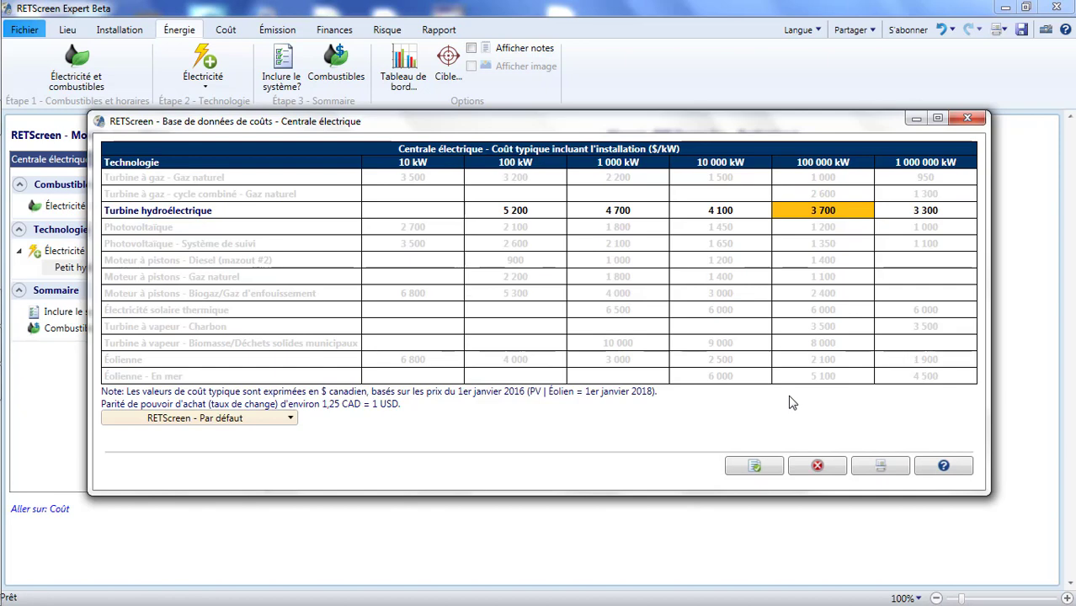
pyautogui.click(817, 465)
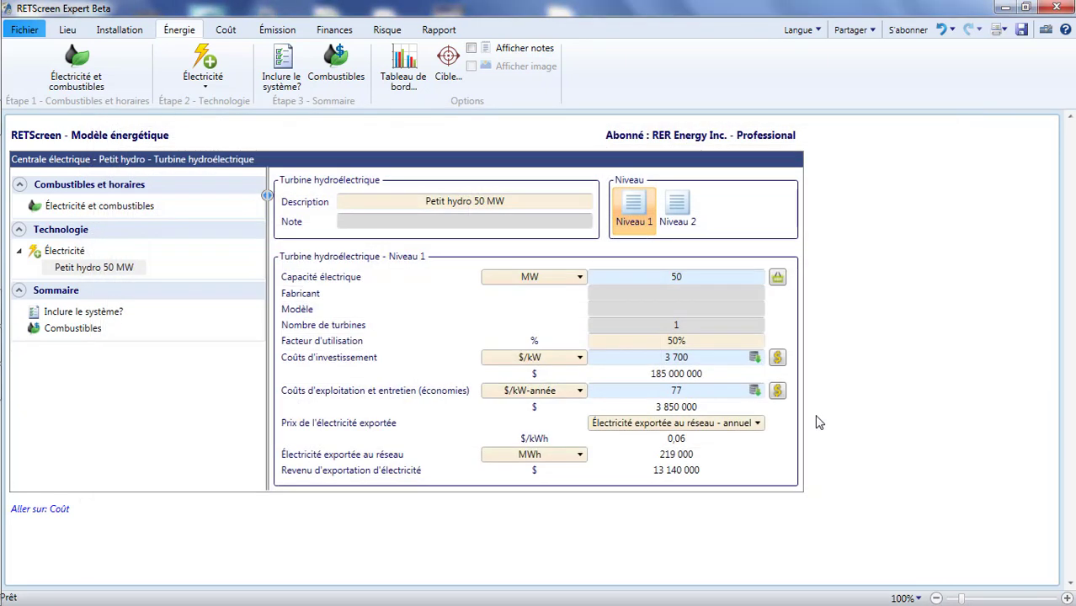
pyautogui.click(227, 31)
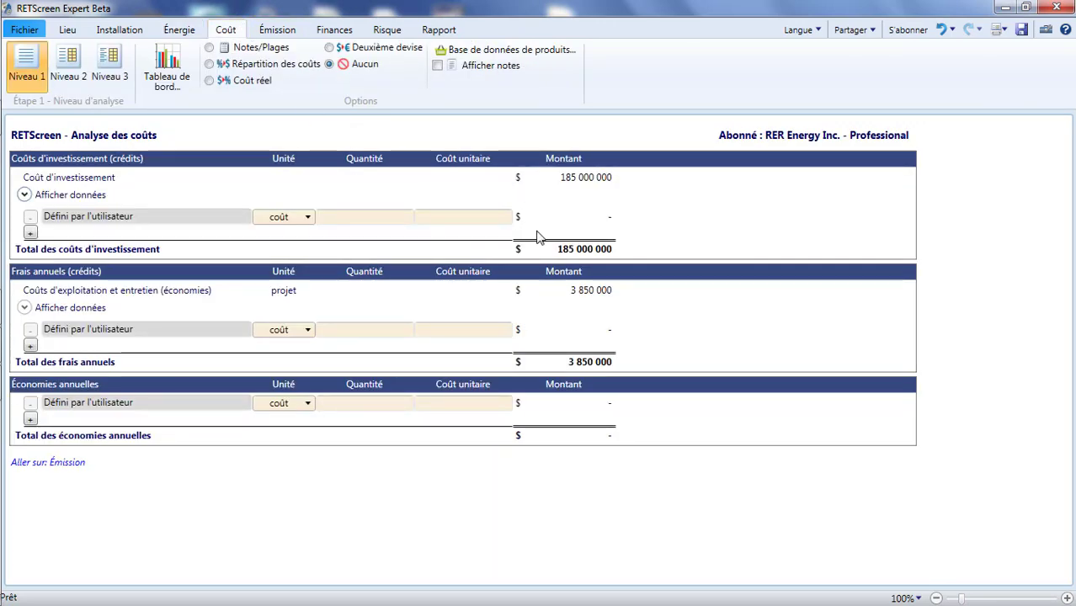
pyautogui.click(182, 32)
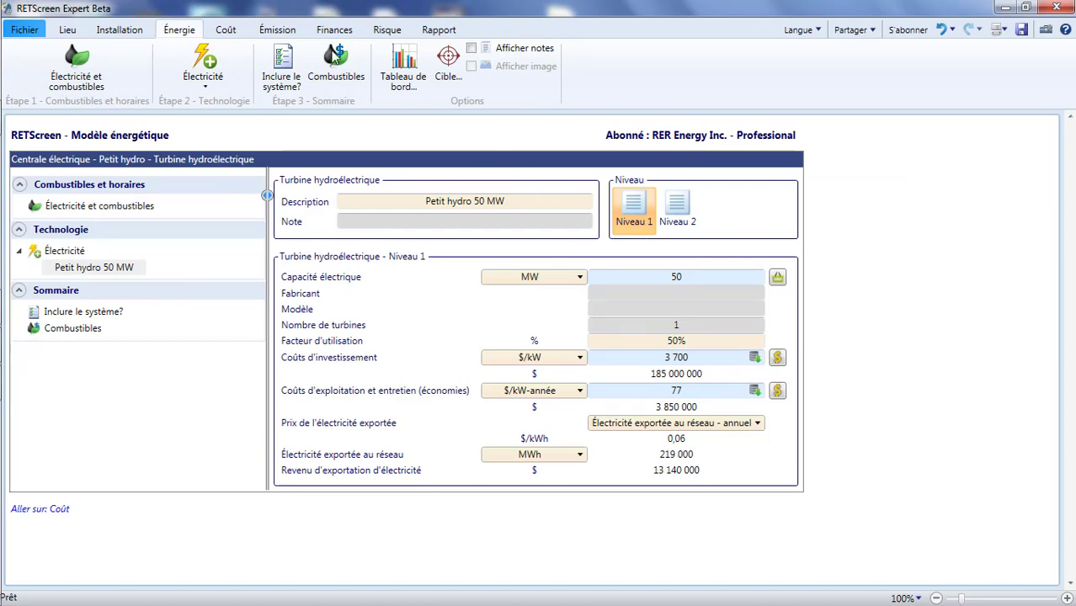
pyautogui.click(230, 32)
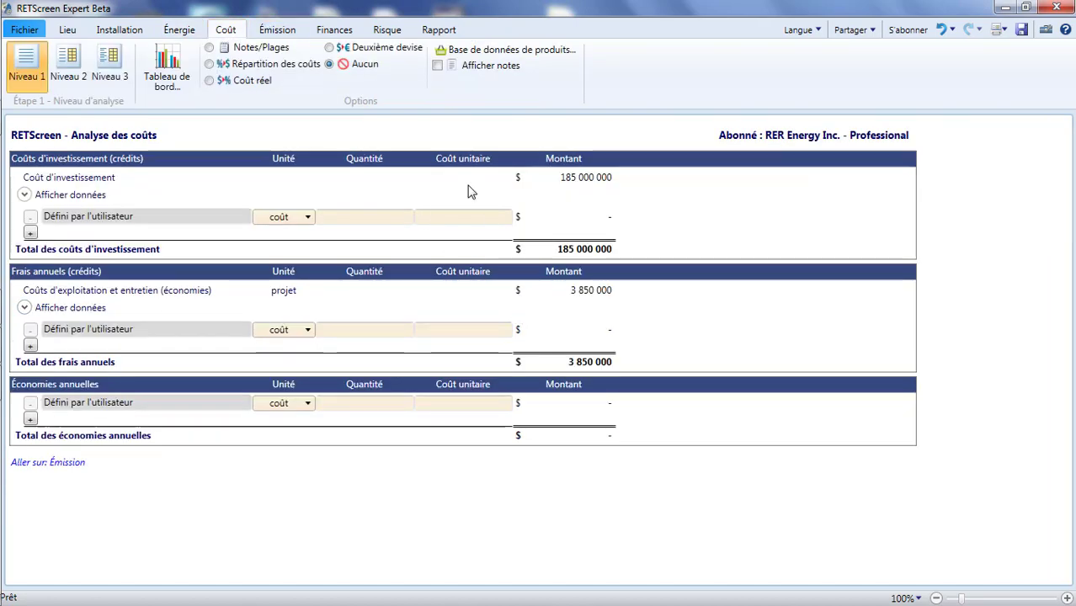
# In the emission analysis, examine the Canada - Québec reference grid, its GHG emission factors and the Pertes t-d values.
pyautogui.click(278, 31)
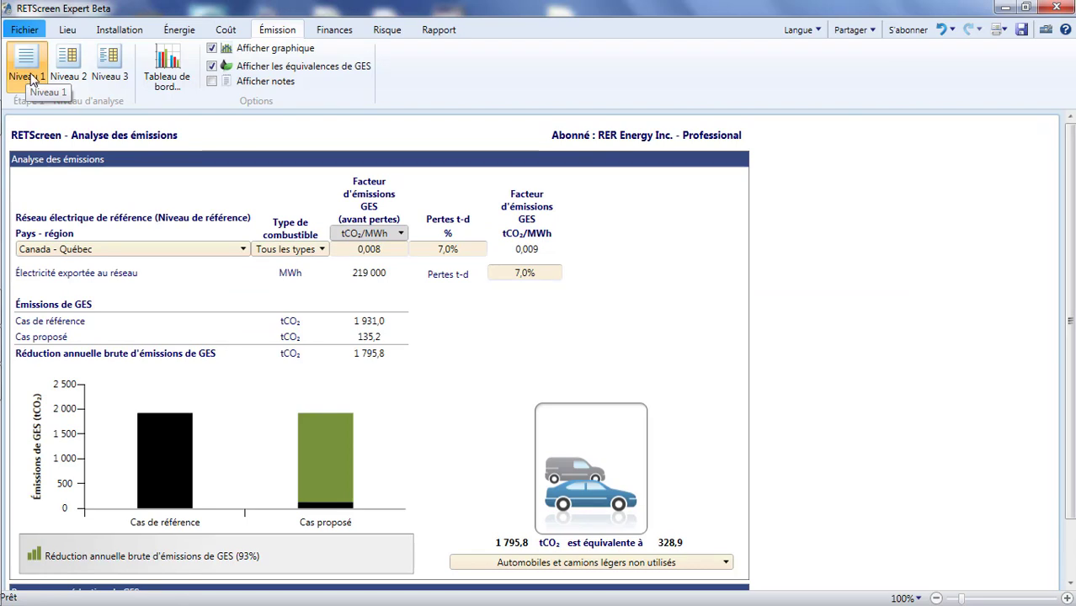
pyautogui.click(107, 250)
pyautogui.click(107, 249)
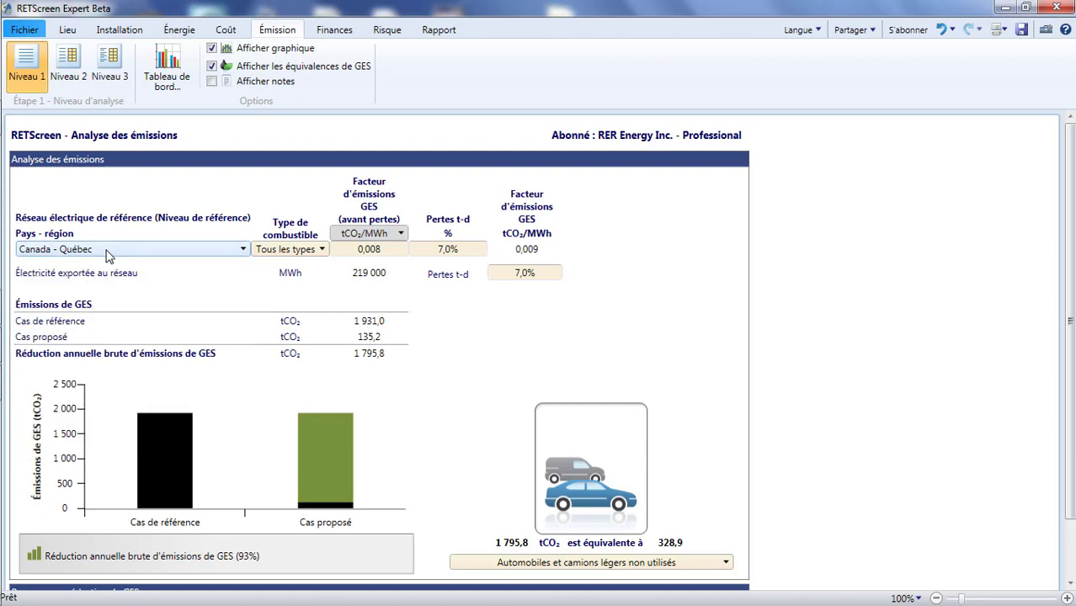
pyautogui.click(380, 256)
pyautogui.click(461, 251)
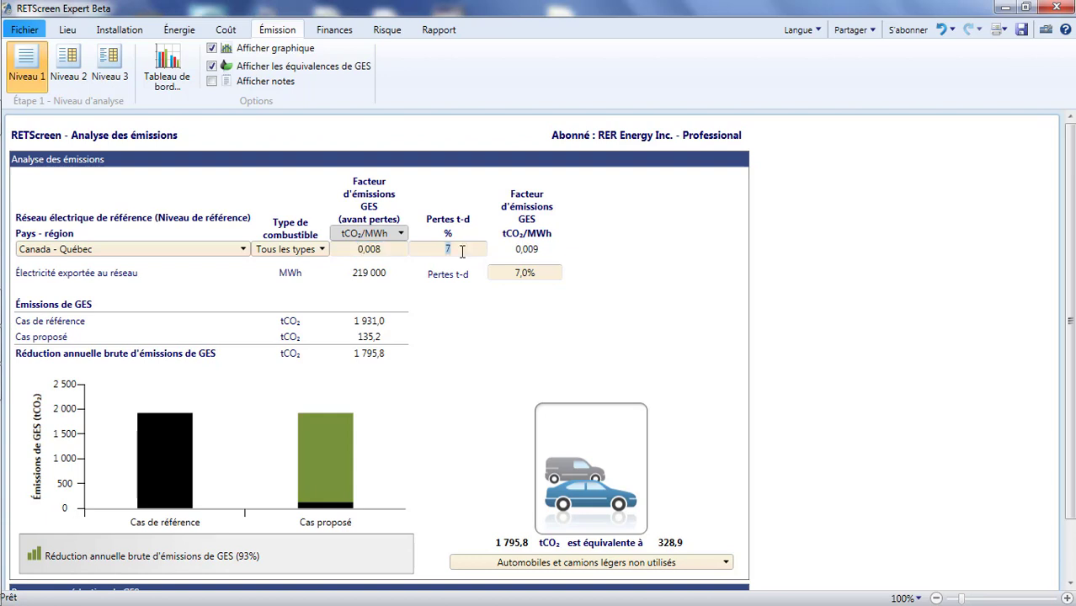
pyautogui.click(529, 253)
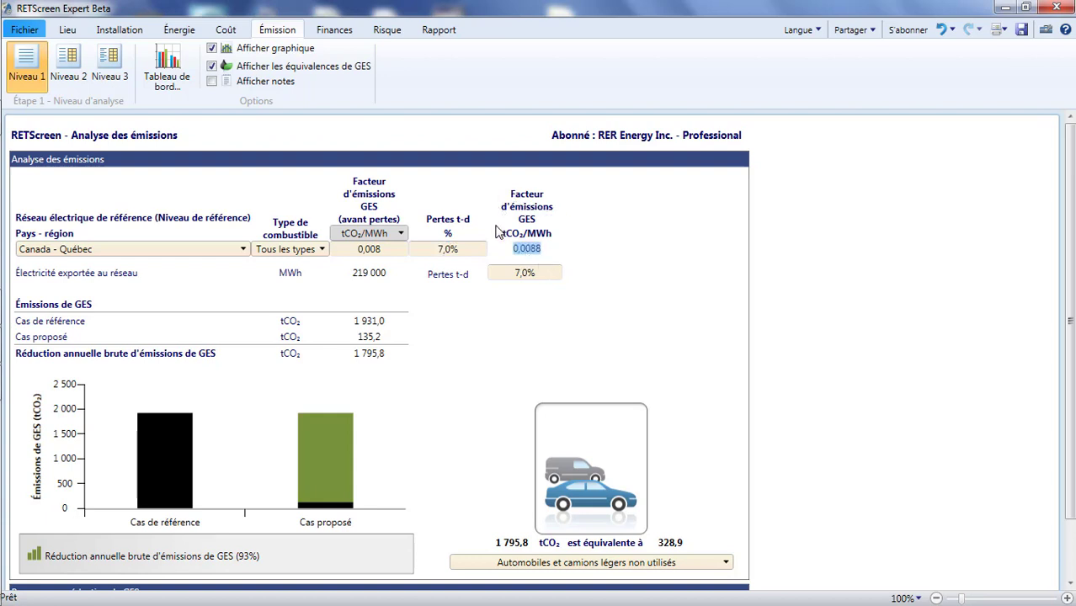
pyautogui.click(554, 249)
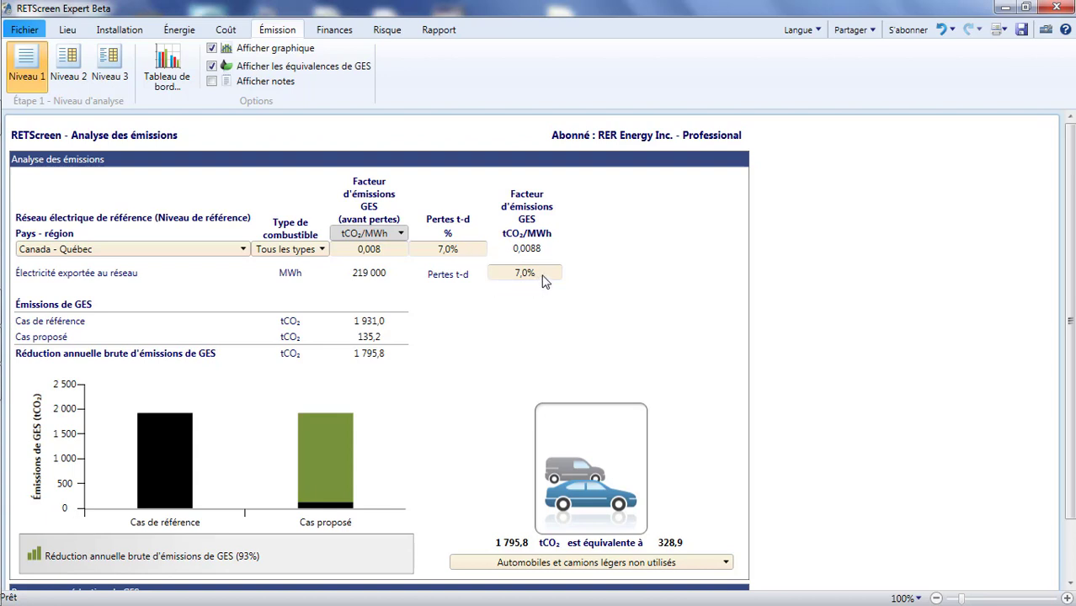
pyautogui.click(473, 251)
pyautogui.click(535, 273)
pyautogui.press('Return')
# Check the gross annual GHG emission reduction, its chart and the Revenu pour réduction de GES section.
pyautogui.click(388, 353)
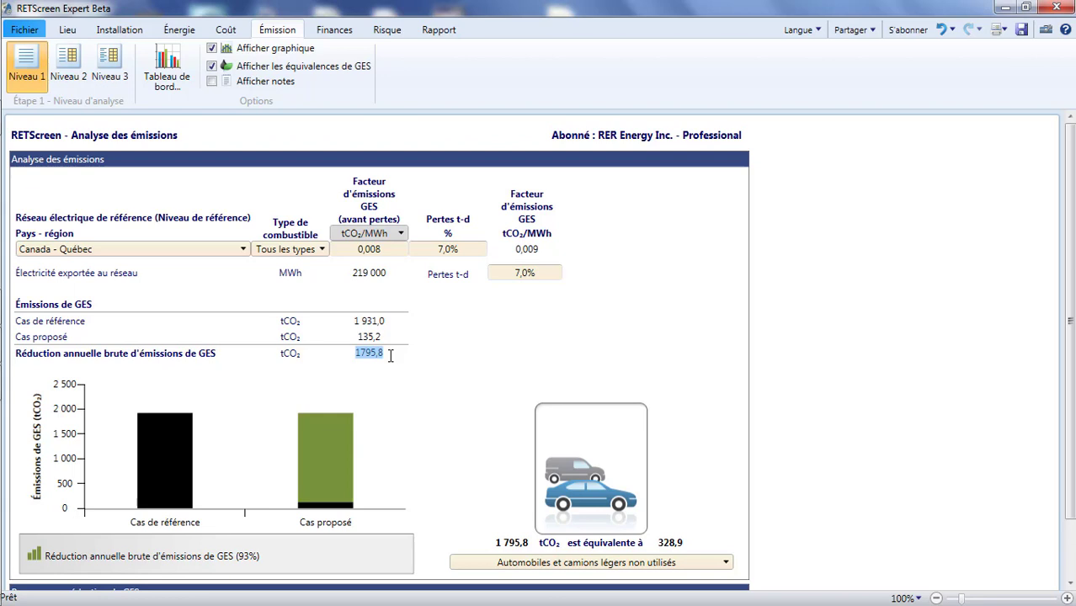
pyautogui.click(444, 362)
pyautogui.scroll(-2, 440, 293)
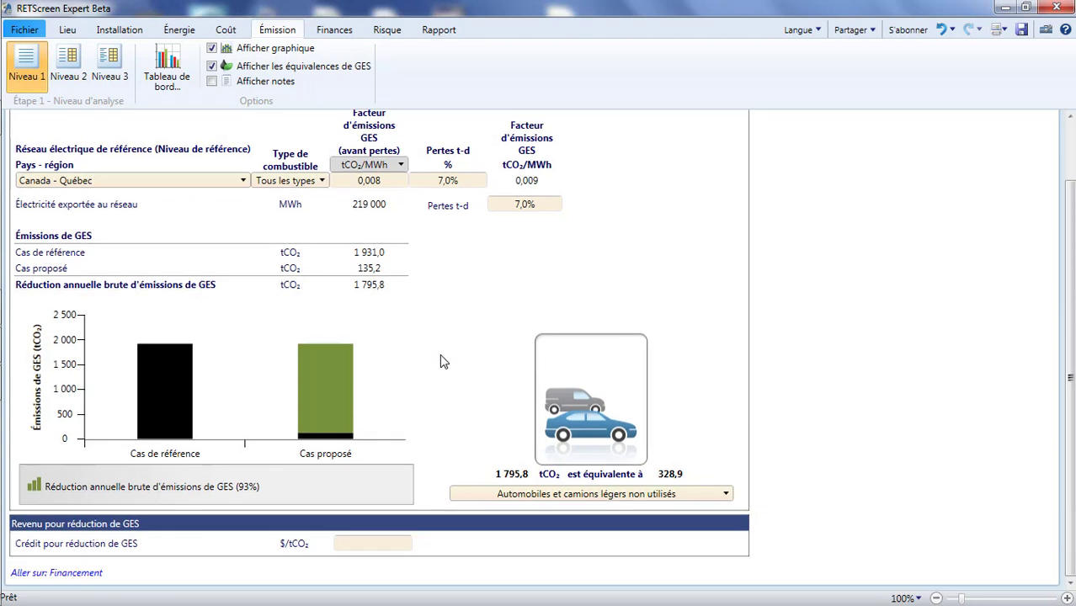
# Try a GHG reduction credit of 30 $/tCO₂ to view the dependent revenue fields, and reset the credit to 0.
pyautogui.click(373, 543)
pyautogui.write('0')
pyautogui.press('Return')
pyautogui.write('0')
pyautogui.press('Return')
pyautogui.scroll(-2, 433, 528)
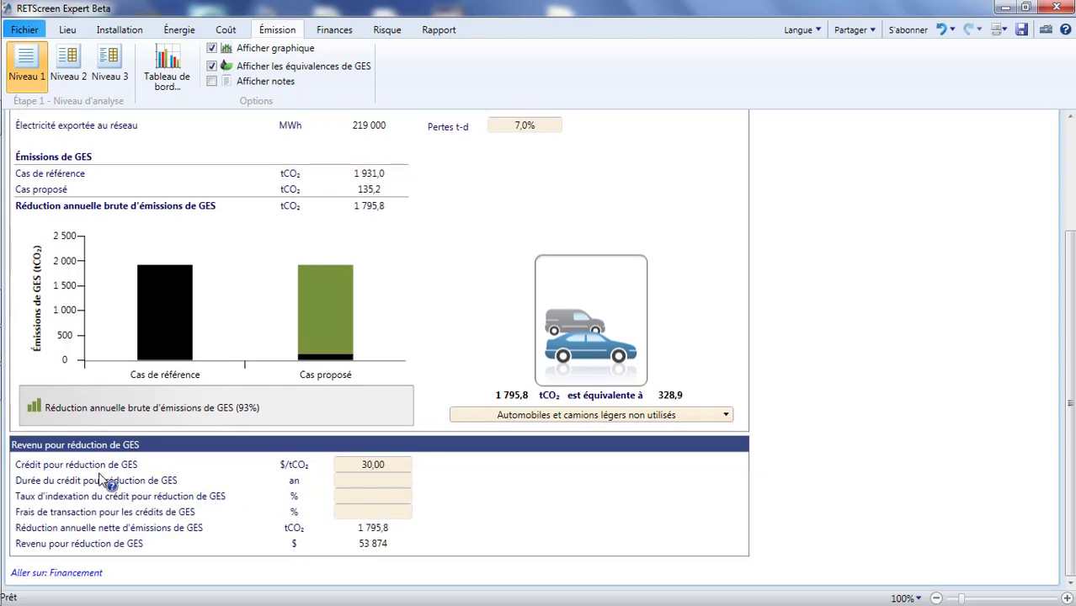
pyautogui.click(397, 466)
pyautogui.write('0')
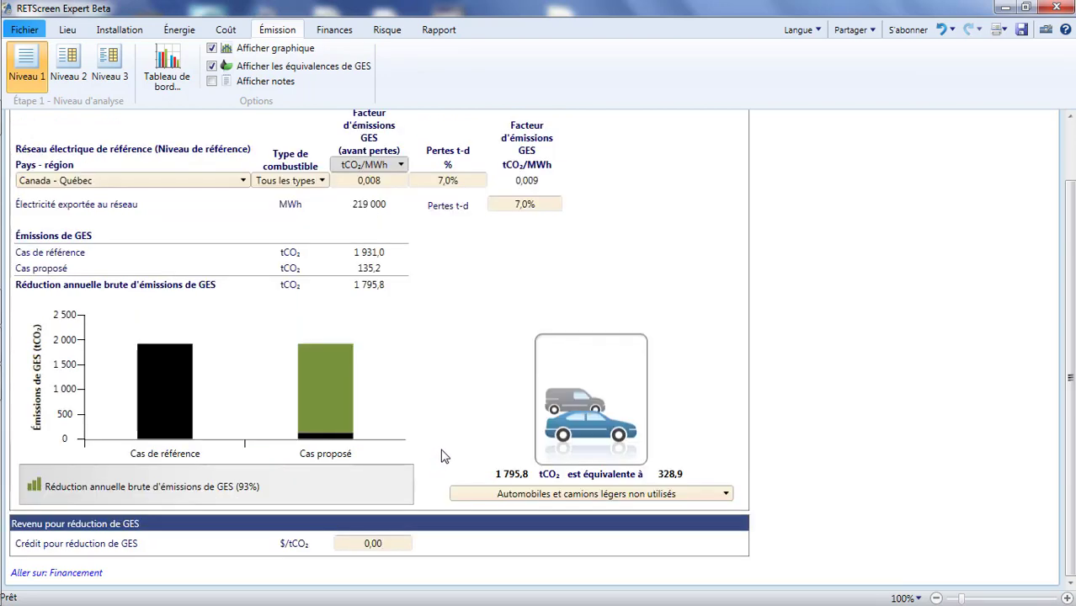
# In the level 2 financial analysis, set the project life to 30 years and the loan term to 20 years.
pyautogui.click(352, 29)
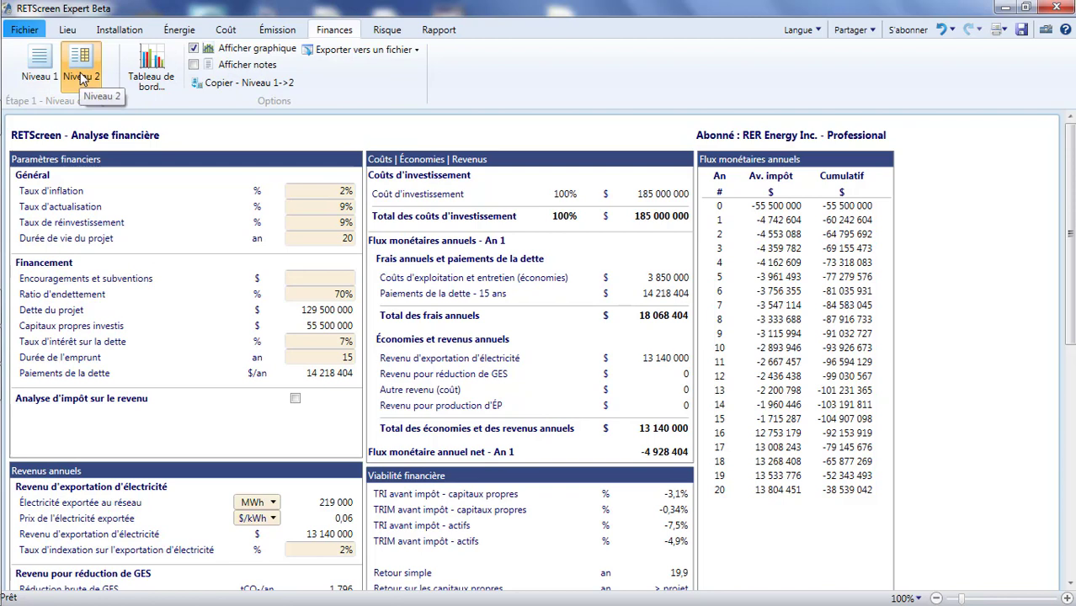
pyautogui.click(349, 238)
pyautogui.write('30')
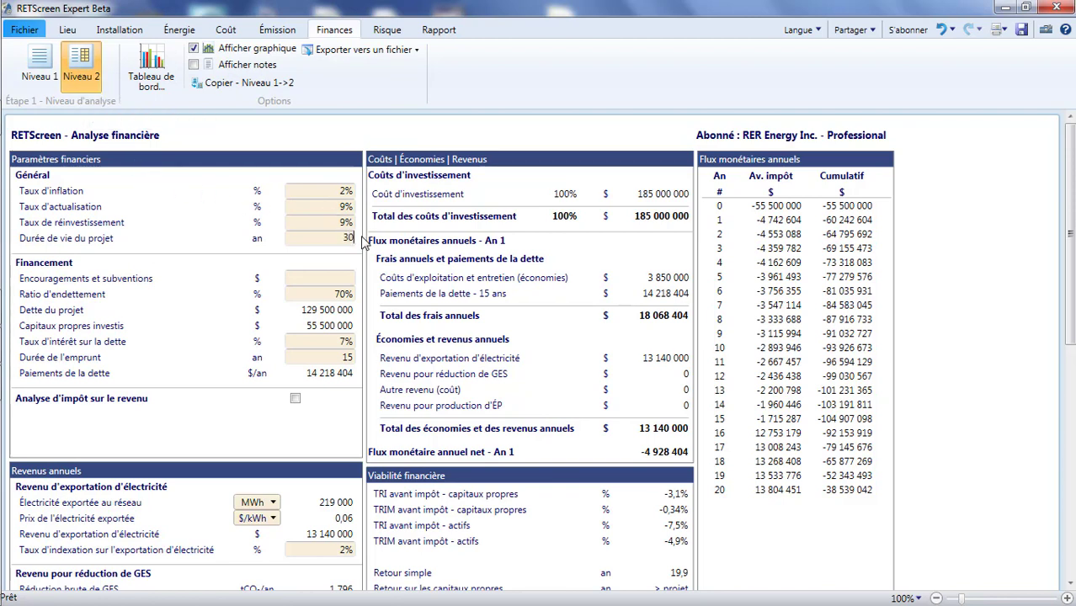
pyautogui.click(346, 357)
pyautogui.write('20')
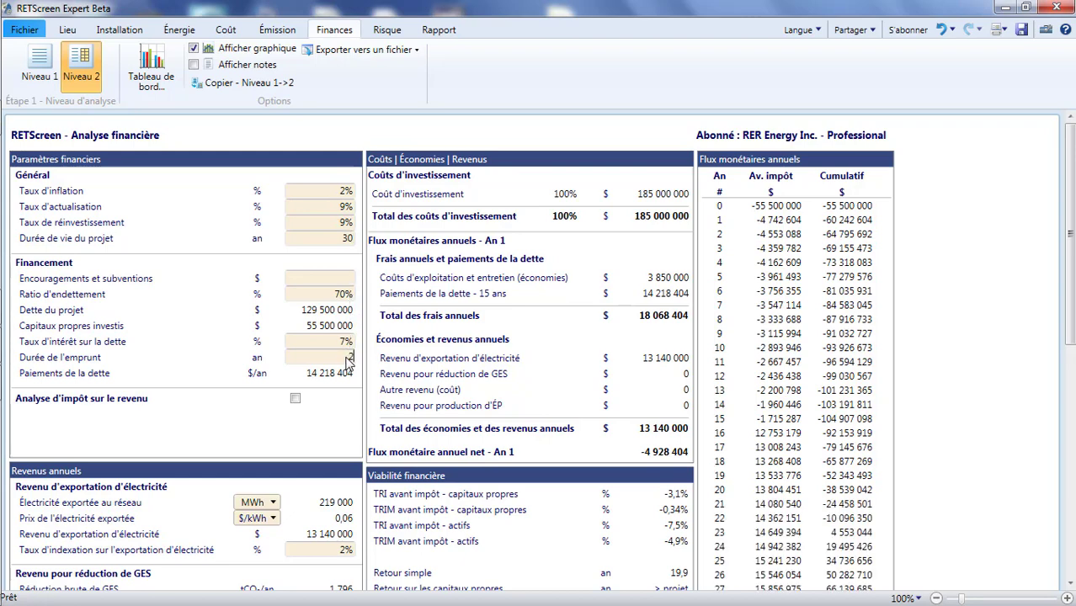
# Set the electricity export escalation rate to 2,5% and the debt interest rate to 5%.
pyautogui.click(349, 551)
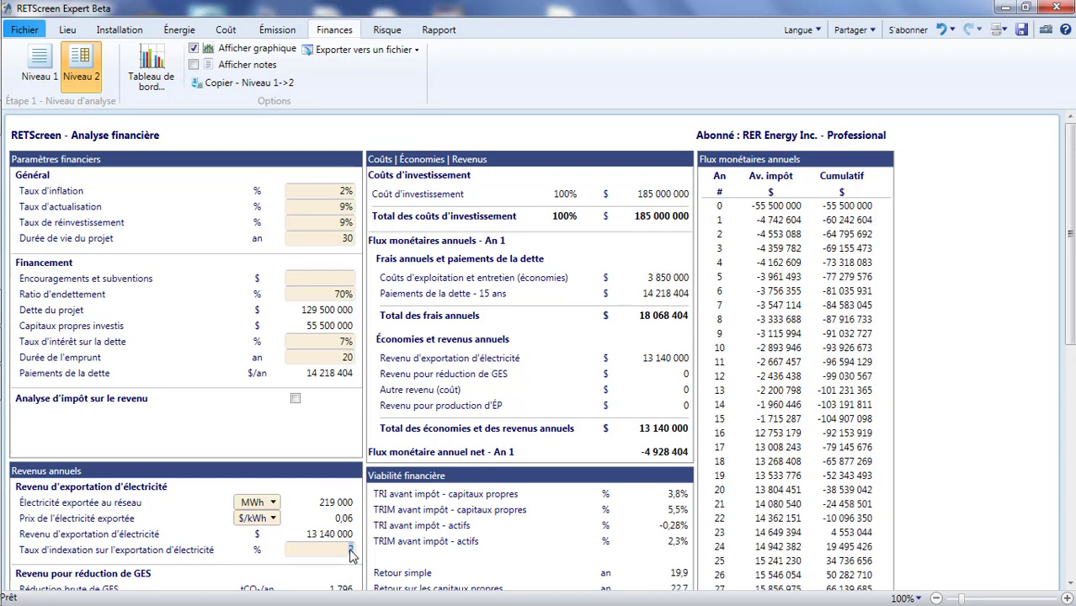
pyautogui.write('2,5')
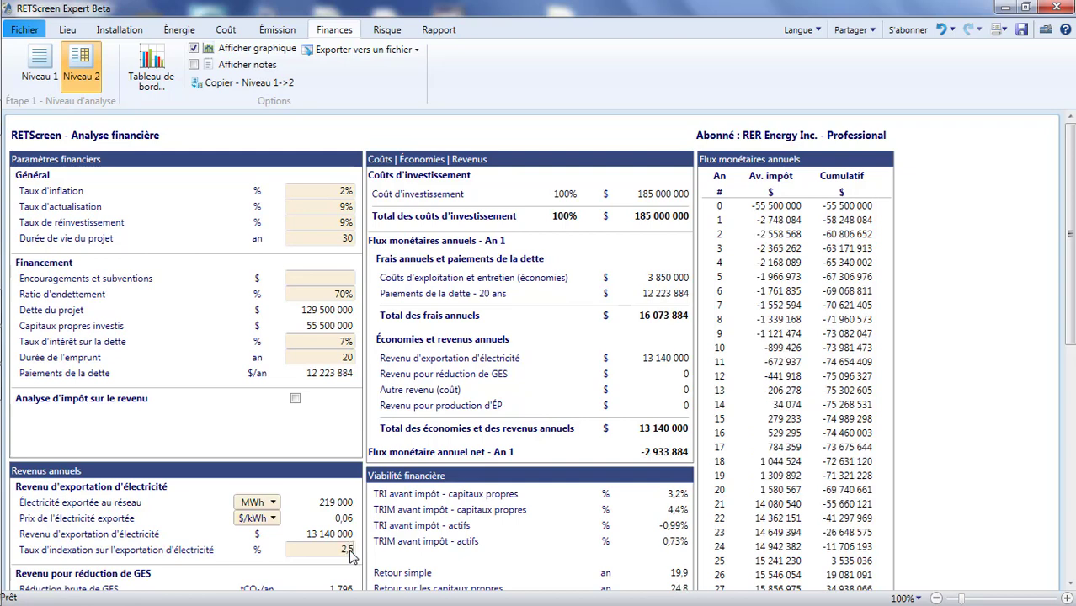
pyautogui.click(344, 342)
pyautogui.write('5')
pyautogui.press('Return')
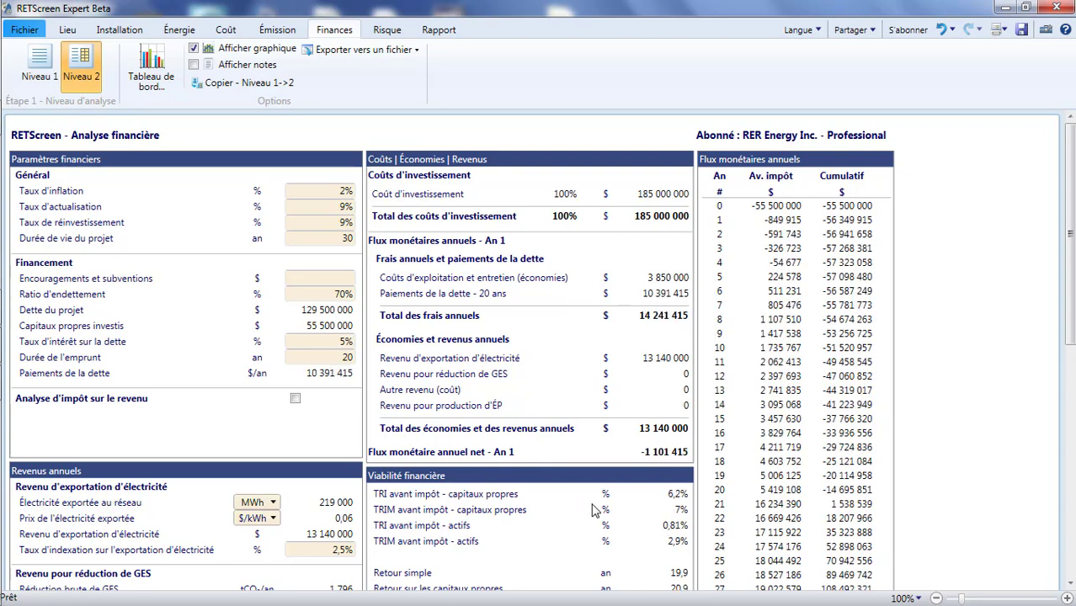
# Examine the Viabilité financière indicators, from the pre-tax rates of return to the Prix de revient de l'énergie.
pyautogui.scroll(-2, 642, 523)
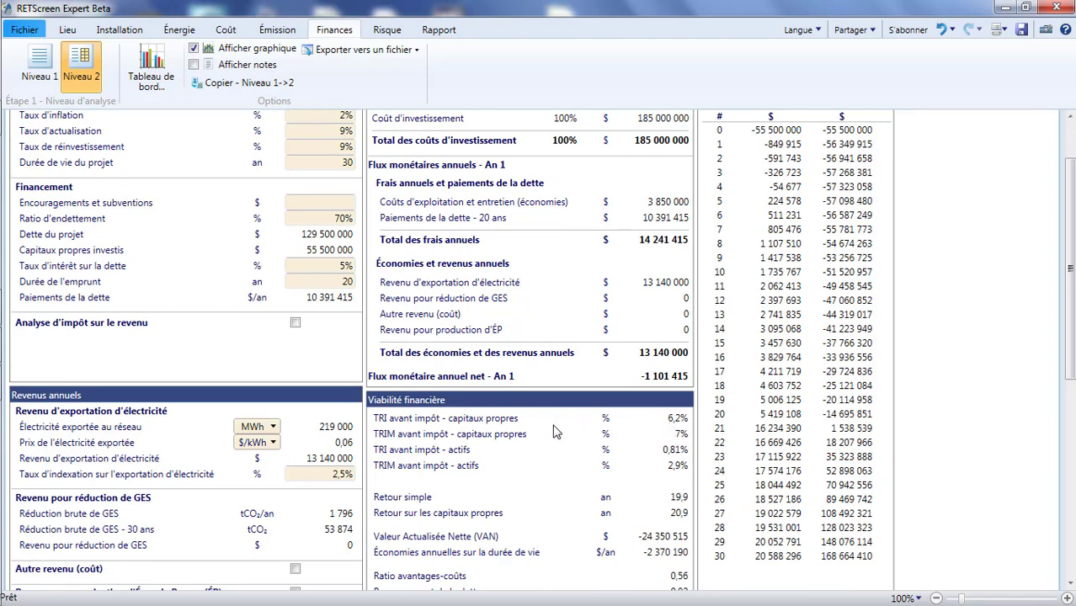
pyautogui.scroll(-1, 633, 483)
pyautogui.scroll(-2, 633, 482)
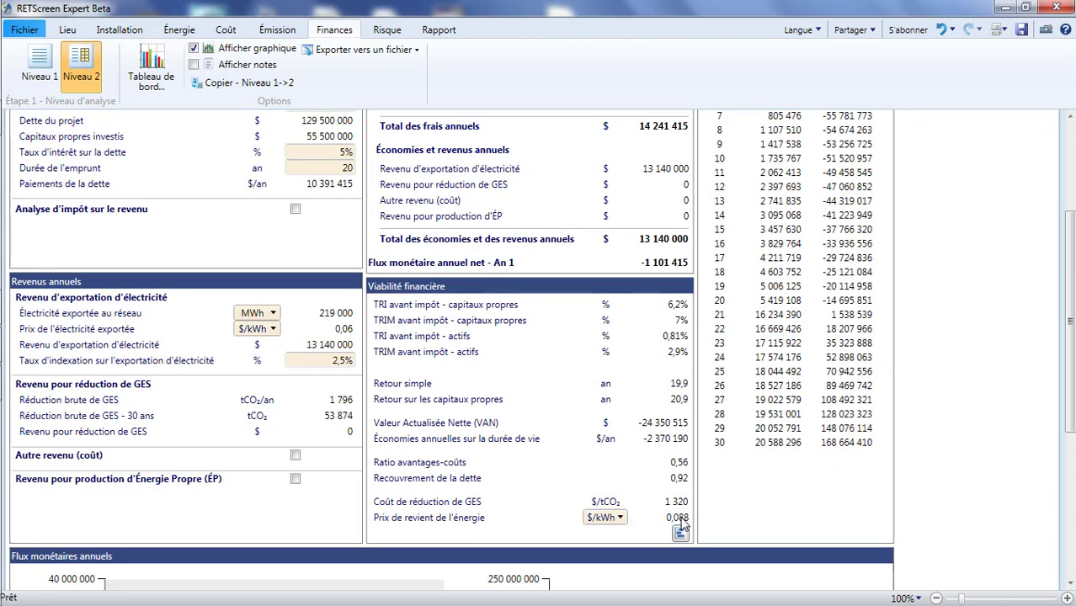
pyautogui.scroll(5, 678, 526)
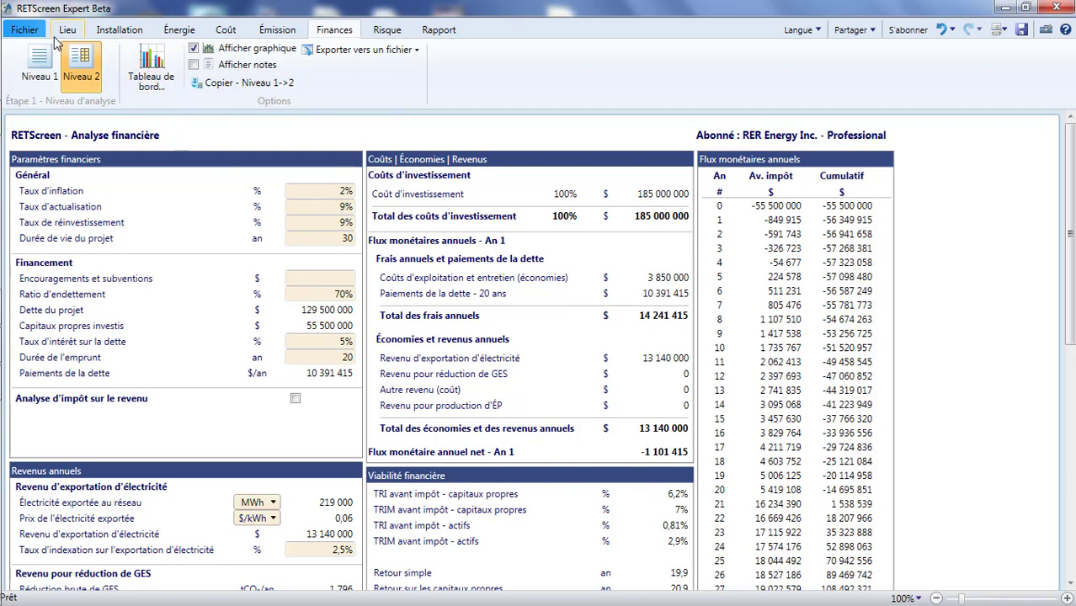
# Return to the Accueil start page with the start-up options and workflow.
pyautogui.click(25, 30)
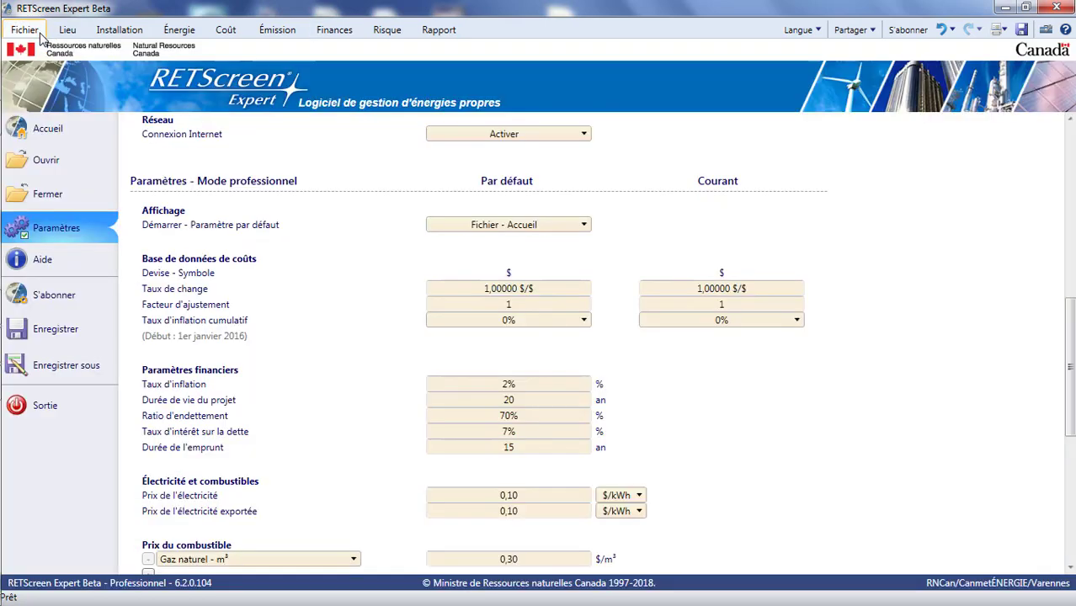
pyautogui.click(42, 135)
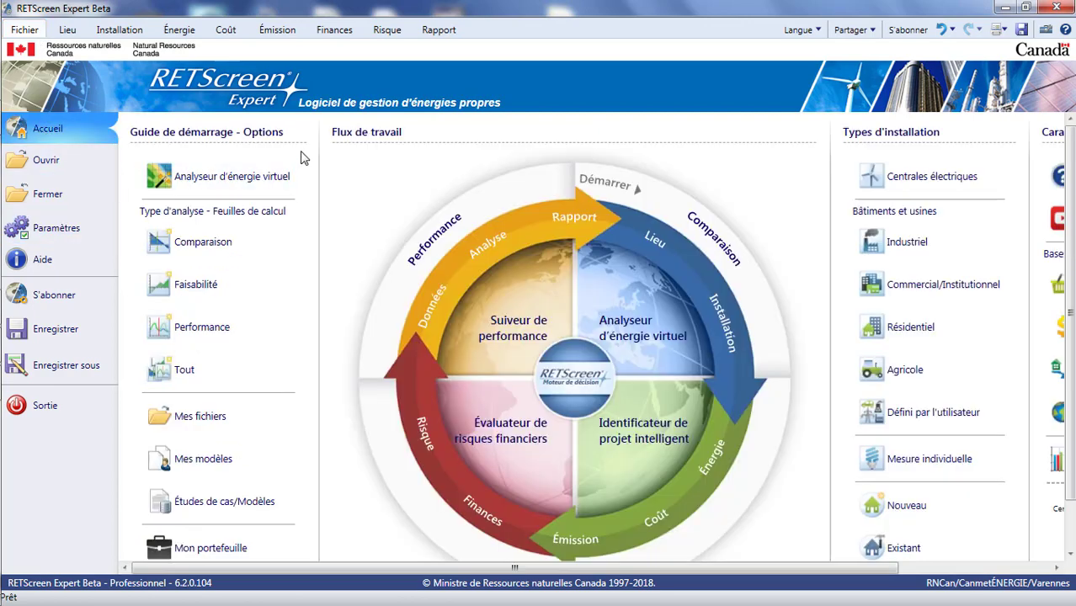